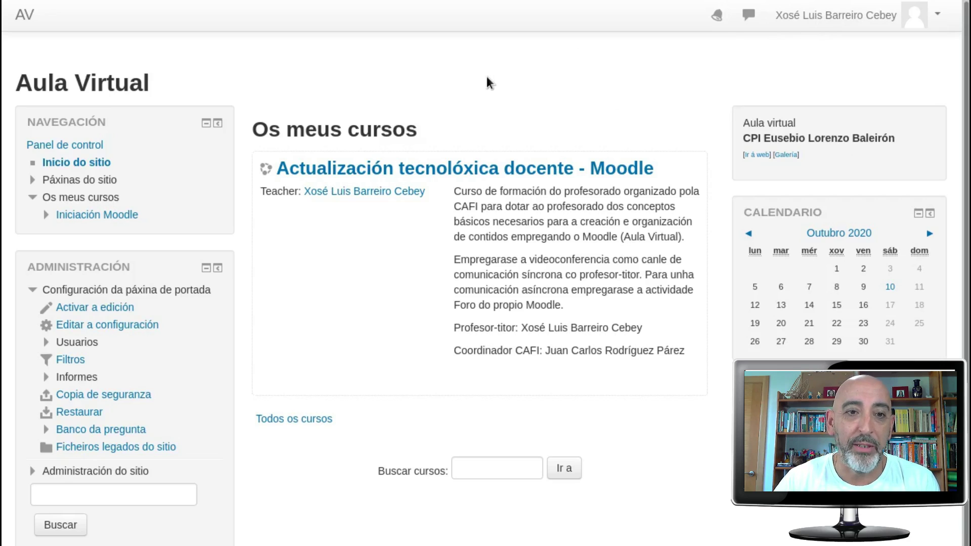
# Open the Cargar usuarios page from the user accounts section of the site administration.
pyautogui.scroll(-1, 143, 138)
pyautogui.scroll(-2, 143, 139)
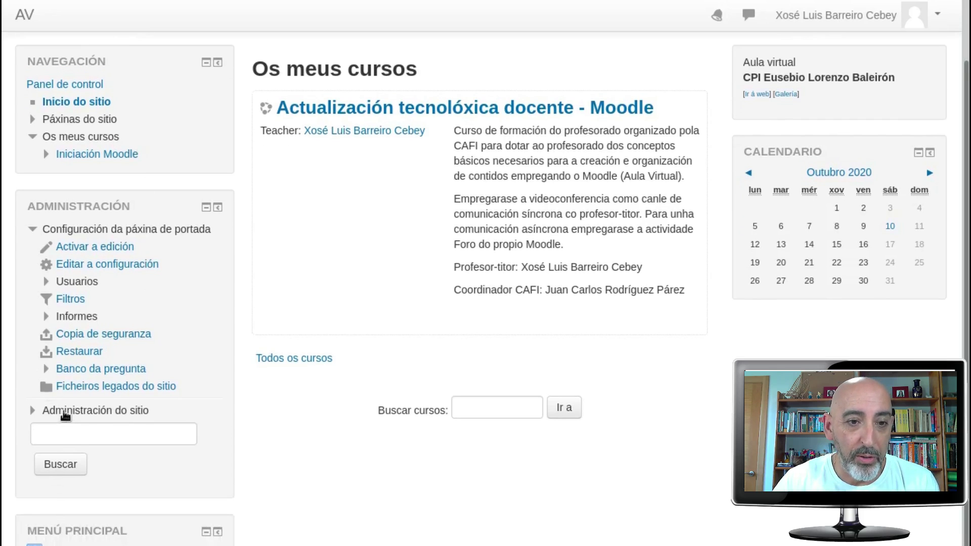
pyautogui.click(90, 414)
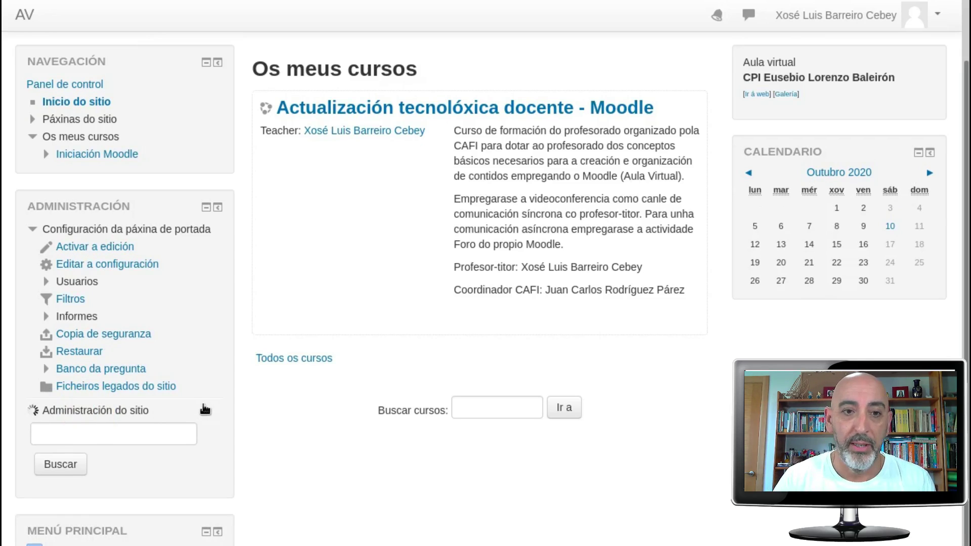
pyautogui.scroll(-3, 143, 320)
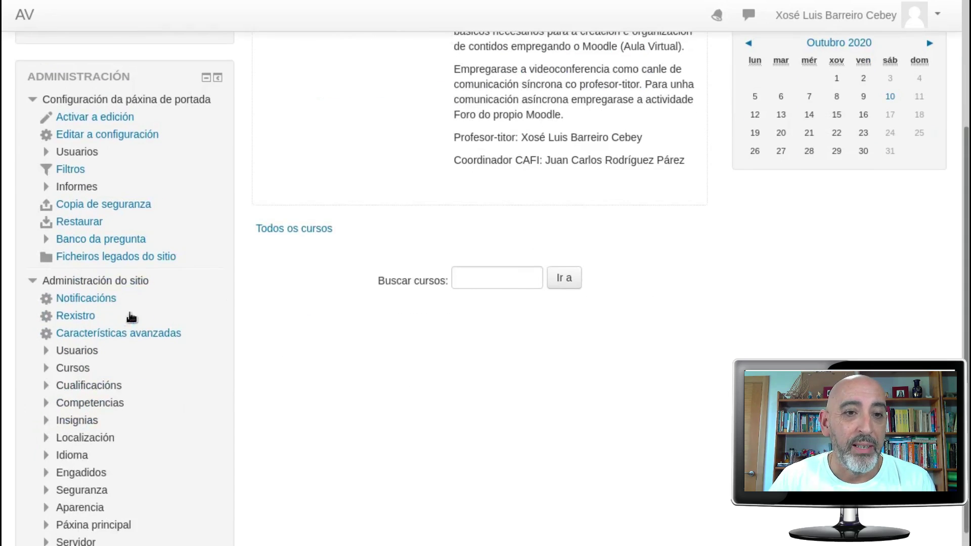
pyautogui.click(74, 354)
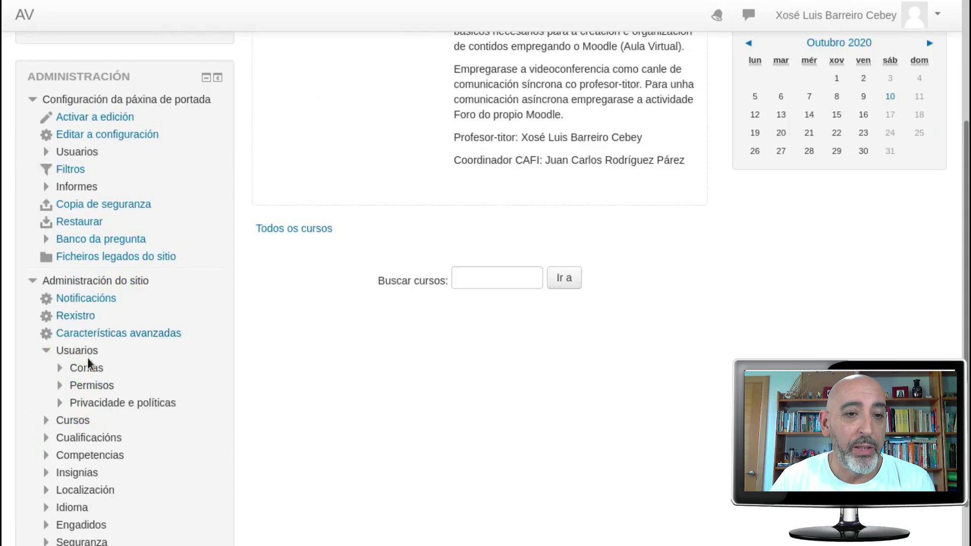
pyautogui.scroll(-3, 168, 354)
pyautogui.click(88, 238)
pyautogui.scroll(-3, 150, 241)
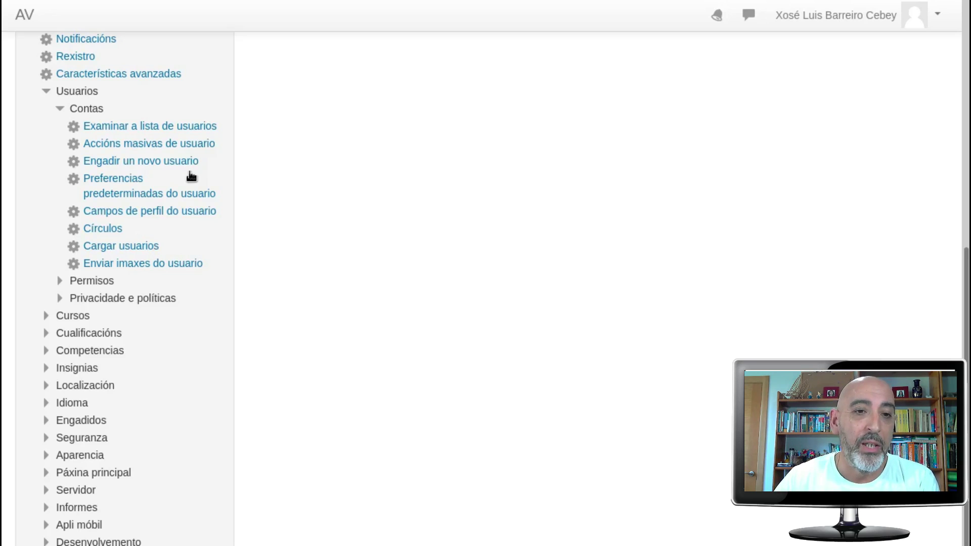
pyautogui.scroll(-1, 134, 207)
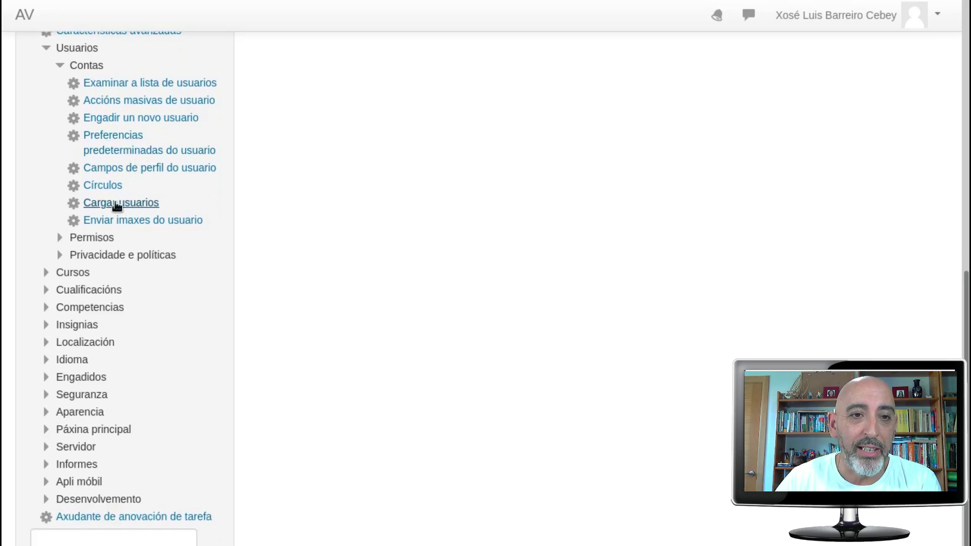
pyautogui.click(117, 204)
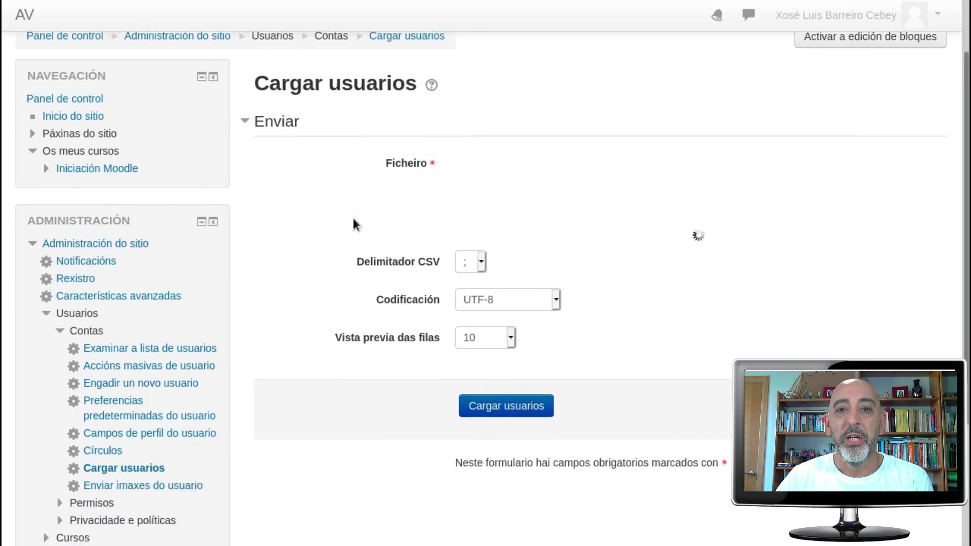
pyautogui.scroll(-1, 353, 217)
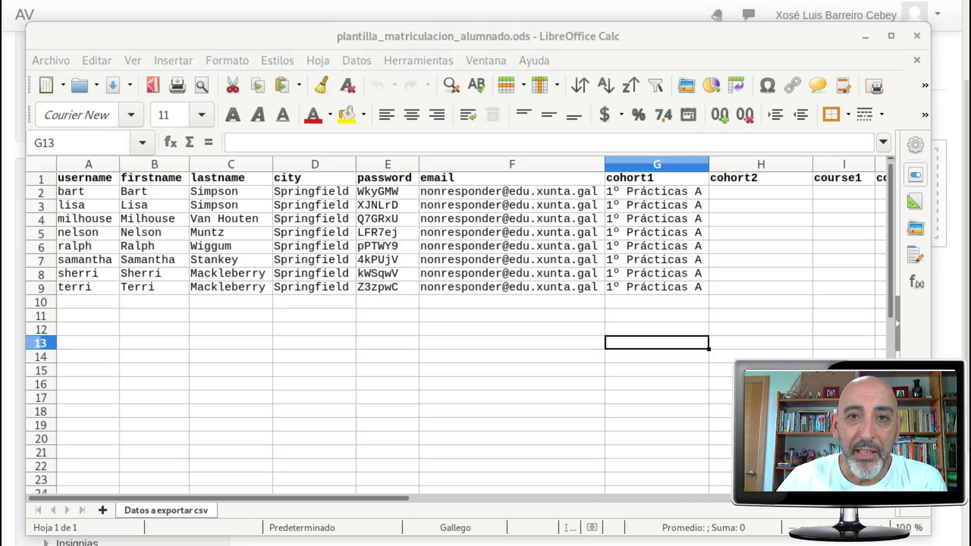
# Switch to the plantilla_matriculacion_alumnado.ods spreadsheet in LibreOffice Calc and examine its header row, username column and cohort1 column.
pyautogui.moveTo(261, 36); pyautogui.dragTo(277, 35)
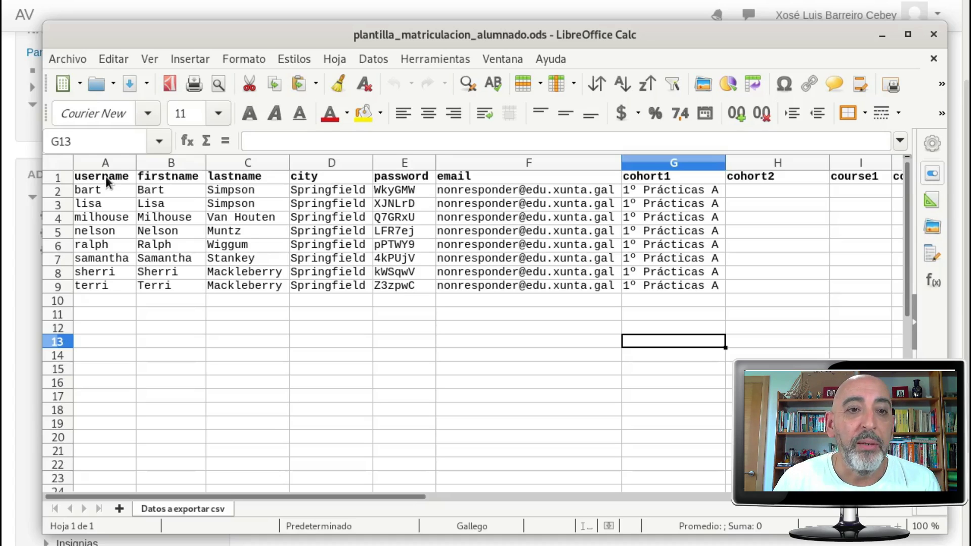
pyautogui.click(58, 176)
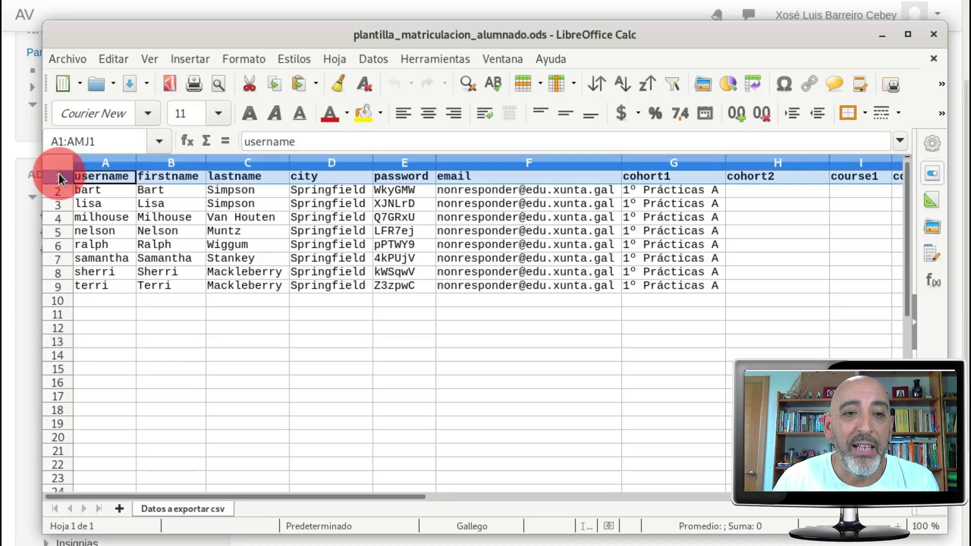
pyautogui.click(101, 192)
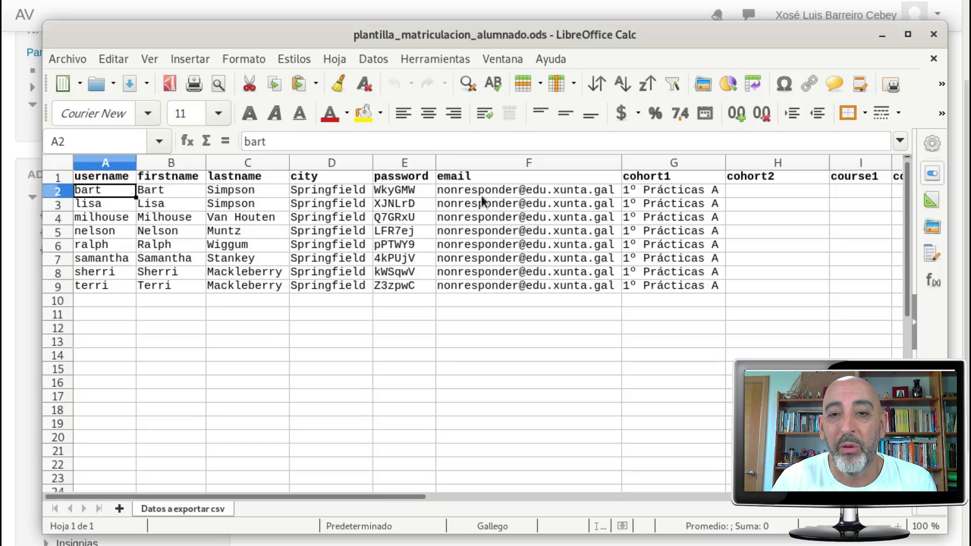
pyautogui.moveTo(110, 191); pyautogui.dragTo(113, 285)
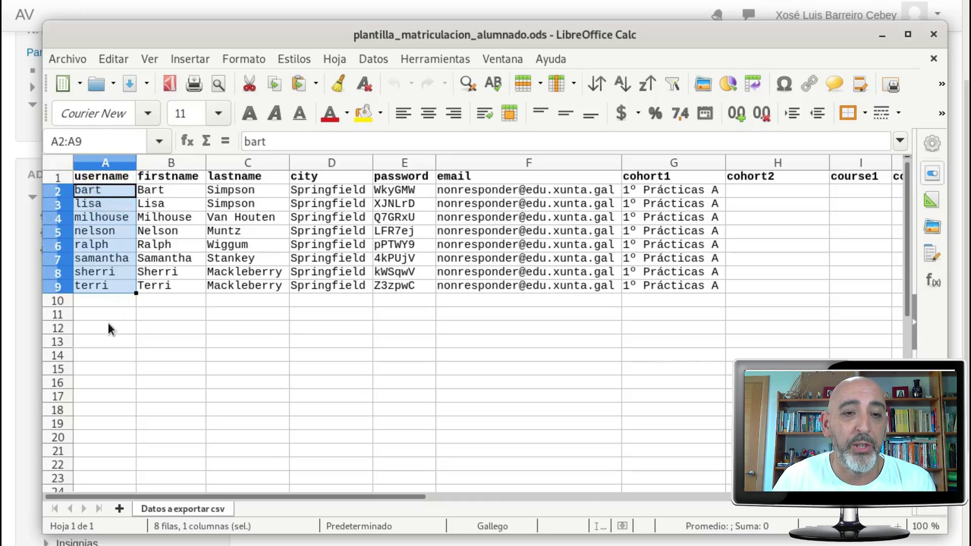
pyautogui.click(119, 195)
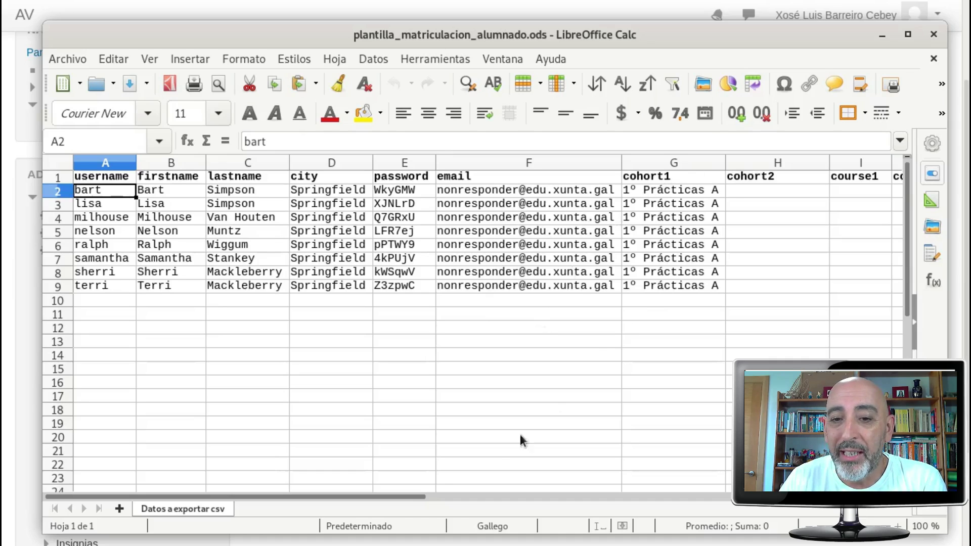
pyautogui.moveTo(396, 496); pyautogui.dragTo(490, 499)
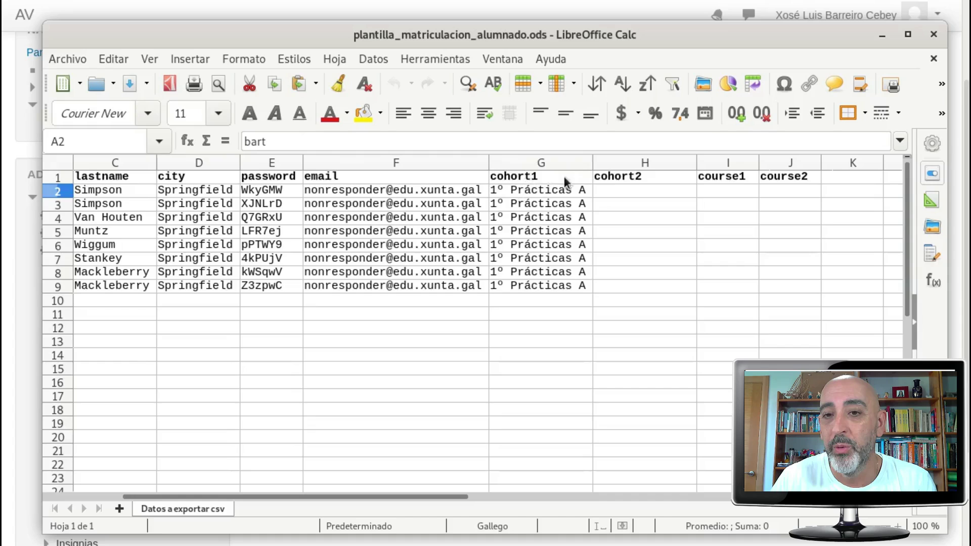
pyautogui.moveTo(535, 190); pyautogui.dragTo(537, 287)
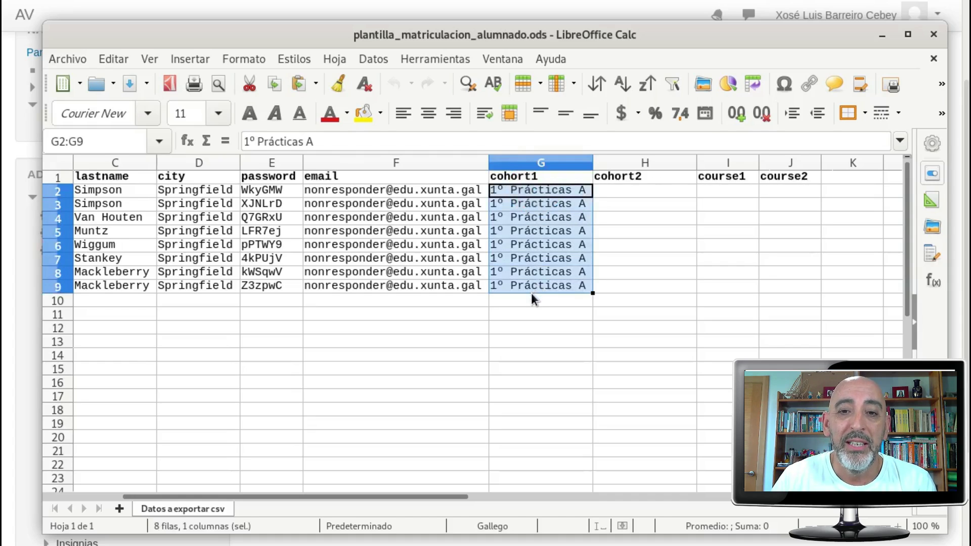
pyautogui.click(530, 296)
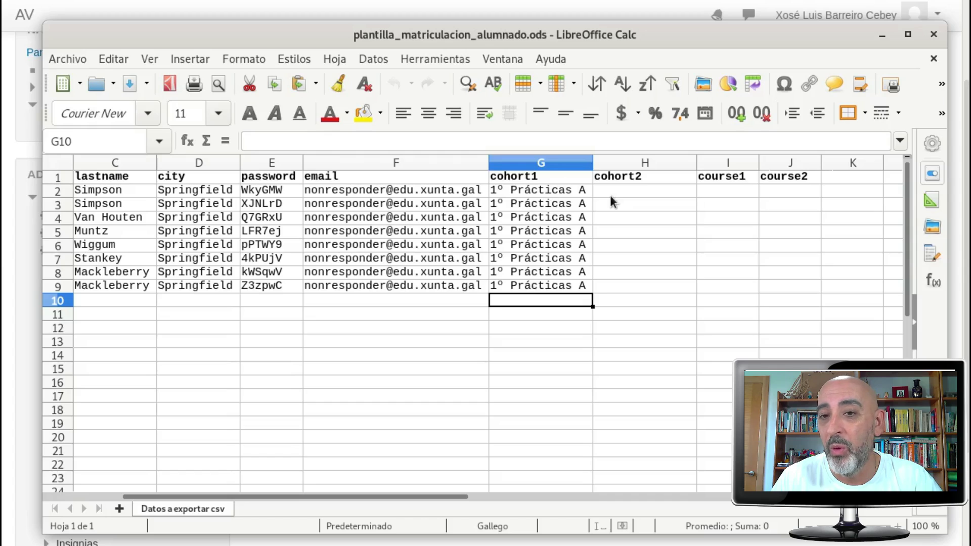
# Move the last four students' cohort entries from cohort1 to cohort2 and change them to 1º Prácticas B.
pyautogui.moveTo(545, 247); pyautogui.dragTo(536, 283)
pyautogui.moveTo(529, 248); pyautogui.dragTo(628, 254)
pyautogui.click(645, 247)
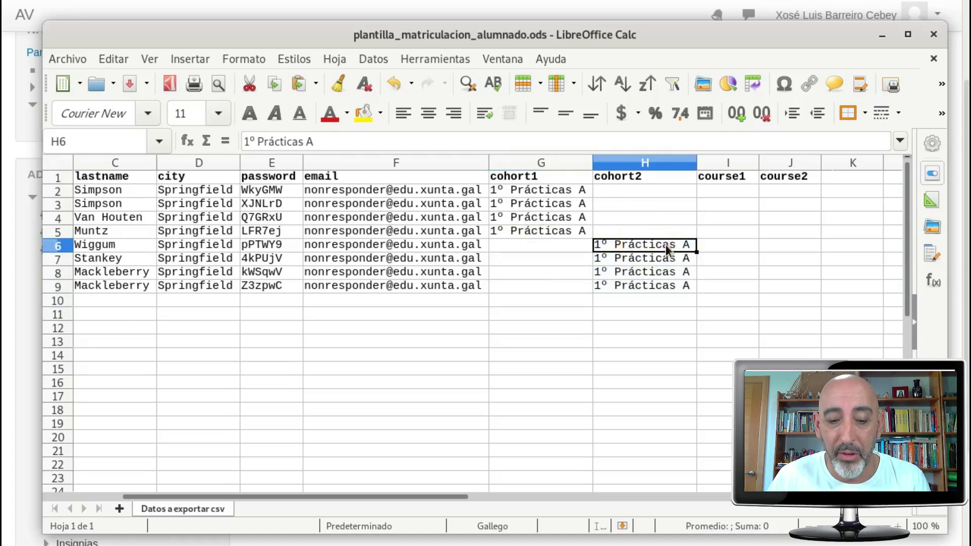
pyautogui.press('F2')
pyautogui.write('B')
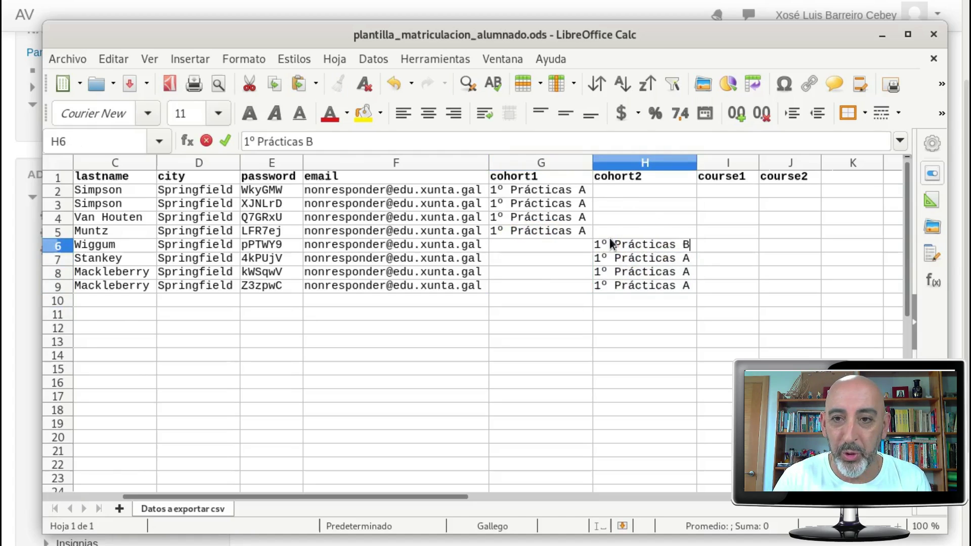
pyautogui.hotkey('shift', 'Down')
pyautogui.hotkey('shift', 'Down')
pyautogui.hotkey('shift', 'Down')
pyautogui.hotkey('ctrl', 'd')
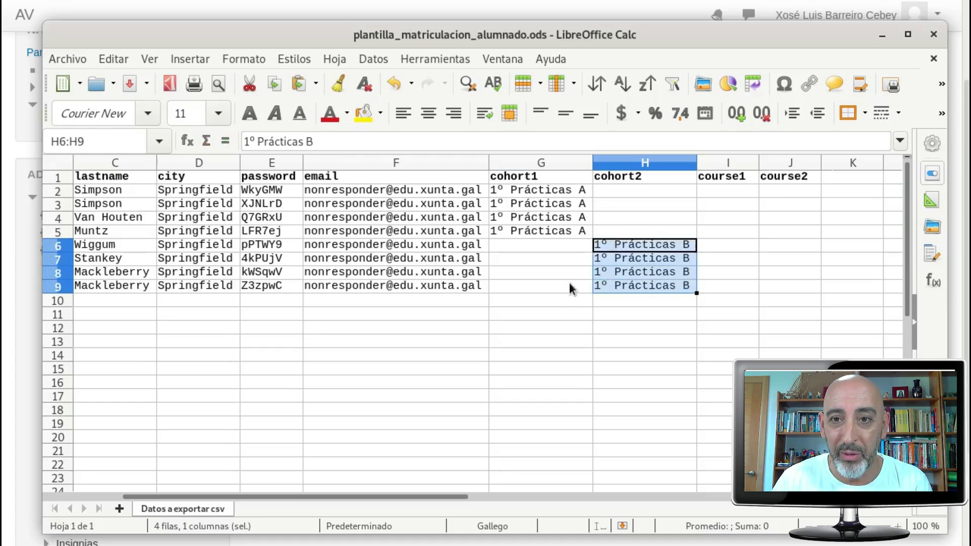
pyautogui.click(568, 283)
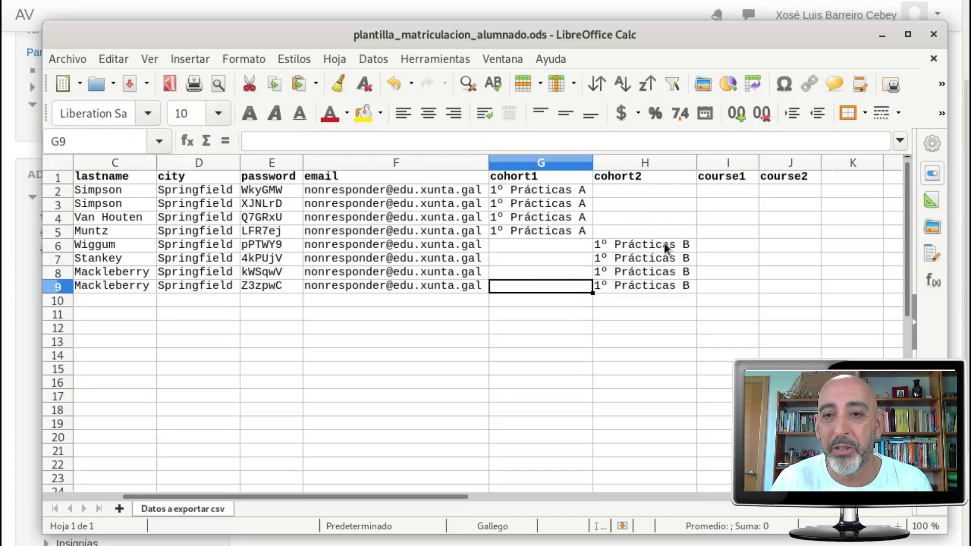
# Undo the cohort2 edits and the move of the last four students' entries out of cohort1.
pyautogui.hotkey('ctrl', 'z')
pyautogui.hotkey('ctrl', 'z')
pyautogui.hotkey('ctrl', 'z')
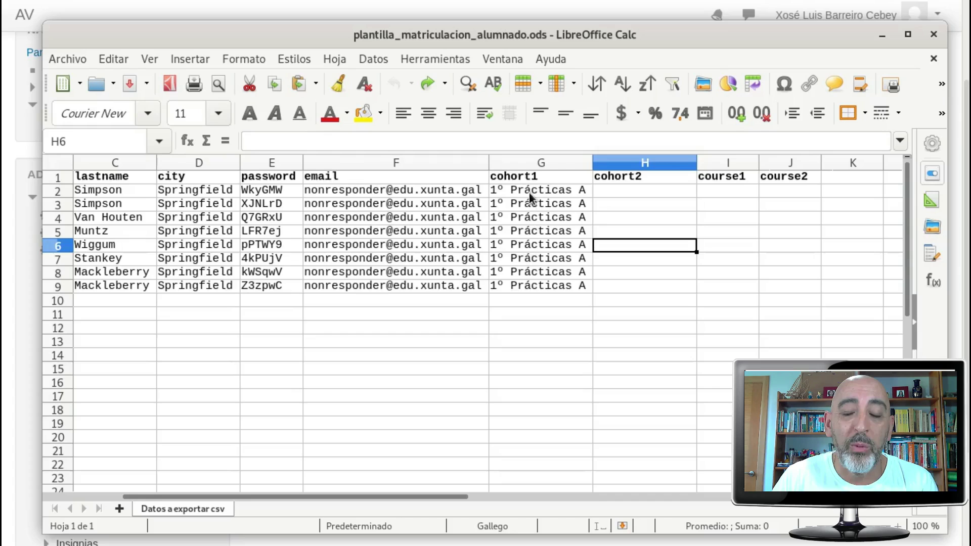
# Enter Curso 0 in the course1 column for the first student and fill it down to row 9.
pyautogui.click(730, 189)
pyautogui.write('Curso 0')
pyautogui.press('Return')
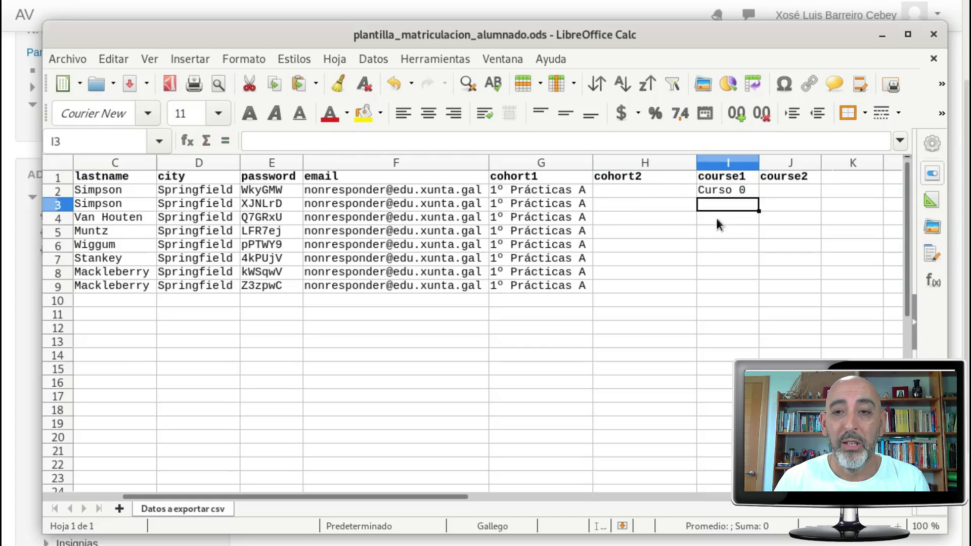
pyautogui.hotkey('shift', 'Up')
pyautogui.hotkey('shift', 'Down')
pyautogui.hotkey('shift', 'Down')
pyautogui.hotkey('shift', 'Down')
pyautogui.hotkey('shift', 'Down')
pyautogui.hotkey('shift', 'Down')
pyautogui.hotkey('shift', 'Down')
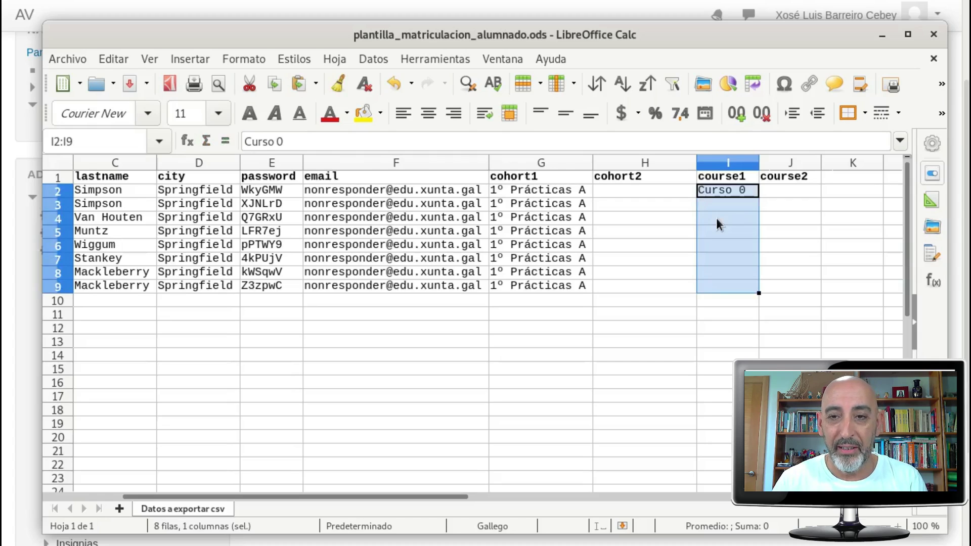
pyautogui.hotkey('ctrl', 'd')
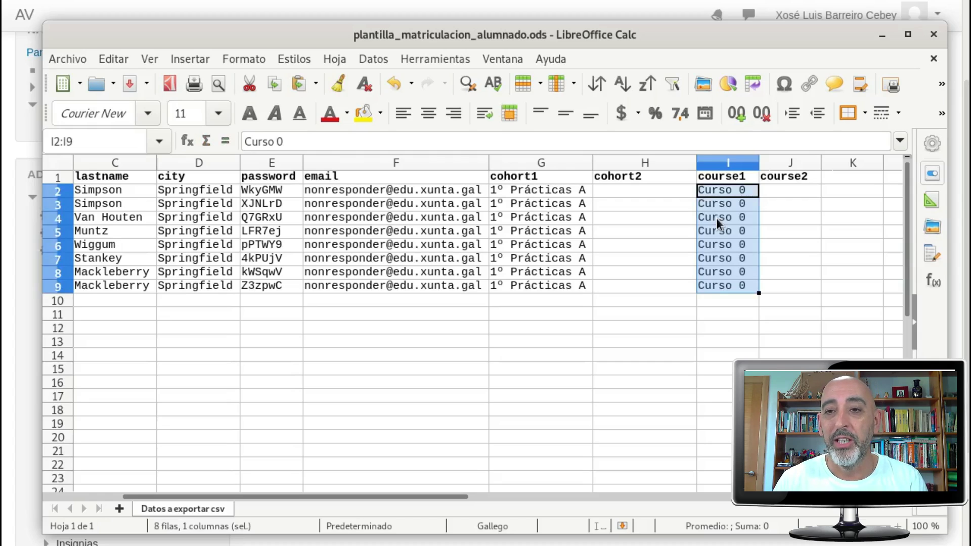
# Clear all Curso 0 entries from the course1 column.
pyautogui.press('Down')
pyautogui.press('Down')
pyautogui.press('Down')
pyautogui.press('Down')
pyautogui.press('Down')
pyautogui.press('Down')
pyautogui.press('Down')
pyautogui.press('Down')
pyautogui.press('Down')
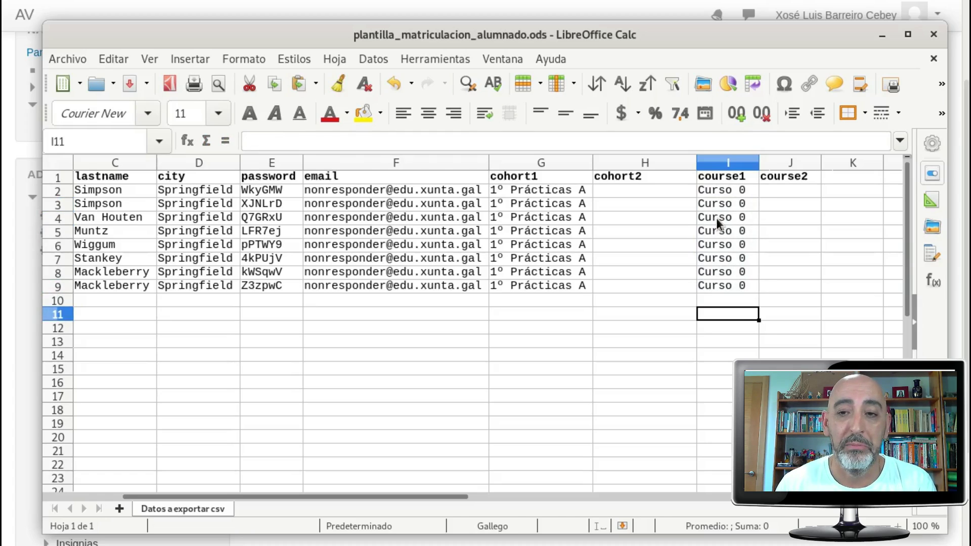
pyautogui.press('Up')
pyautogui.press('Up')
pyautogui.press('Up')
pyautogui.press('Up')
pyautogui.press('Up')
pyautogui.press('Up')
pyautogui.press('Up')
pyautogui.press('Up')
pyautogui.press('Up')
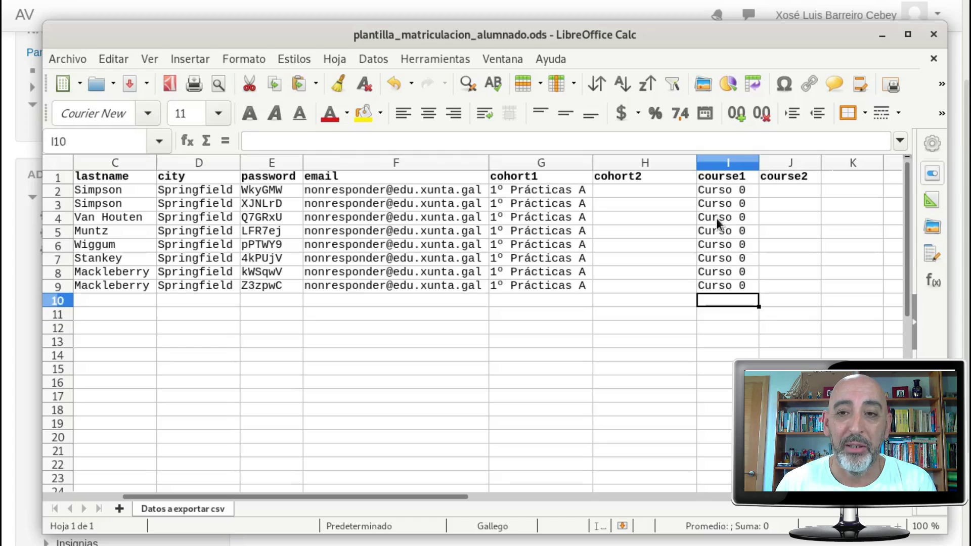
pyautogui.hotkey('shift', 'Down')
pyautogui.hotkey('shift', 'Down')
pyautogui.hotkey('shift', 'Down')
pyautogui.hotkey('shift', 'Down')
pyautogui.hotkey('shift', 'Down')
pyautogui.hotkey('shift', 'Down')
pyautogui.hotkey('shift', 'Down')
pyautogui.hotkey('shift', 'Down')
pyautogui.hotkey('shift', 'Down')
pyautogui.hotkey('shift', 'Down')
pyautogui.hotkey('shift', 'Down')
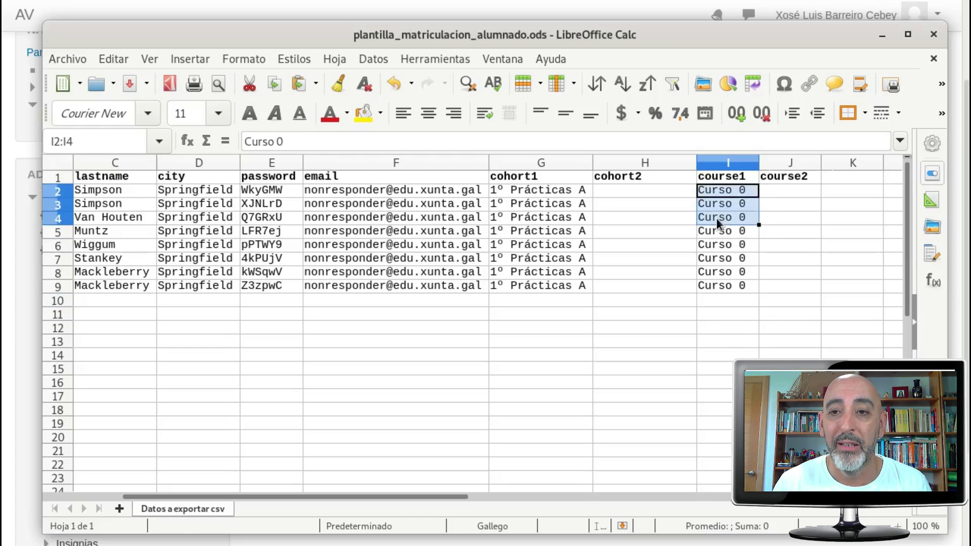
pyautogui.press('Delete')
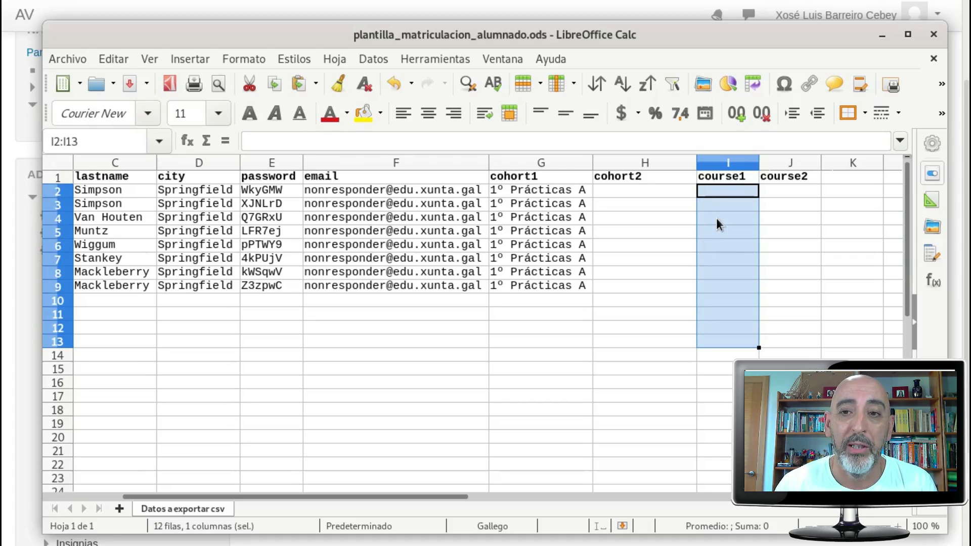
pyautogui.press('Up')
pyautogui.press('Down')
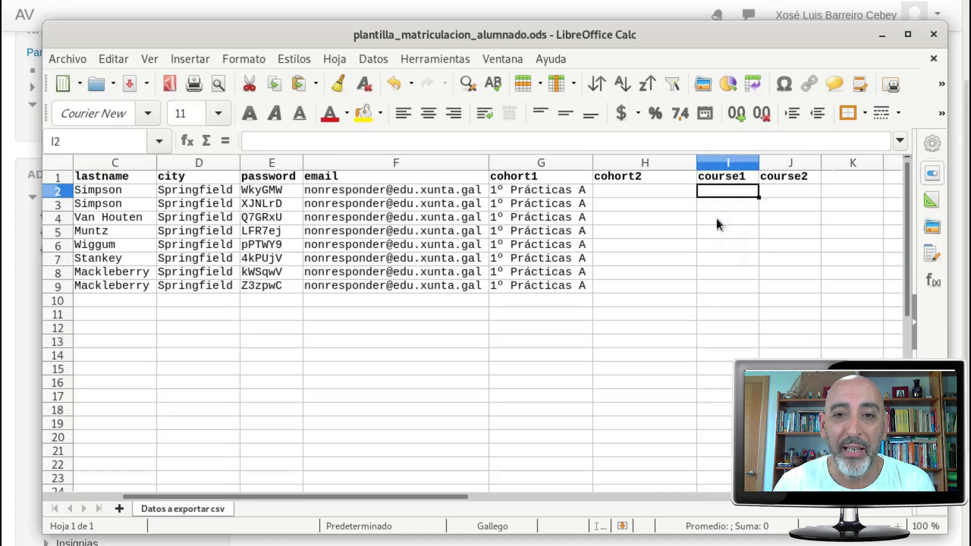
# Return to the start of the table and review the students' username, password and cohort1 columns.
pyautogui.press('Left')
pyautogui.press('Home')
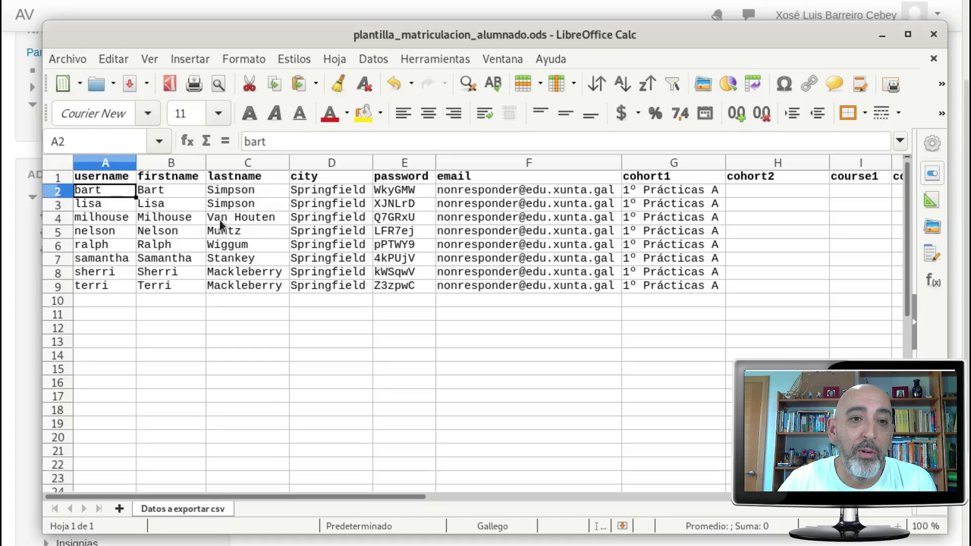
pyautogui.moveTo(114, 195); pyautogui.dragTo(104, 286)
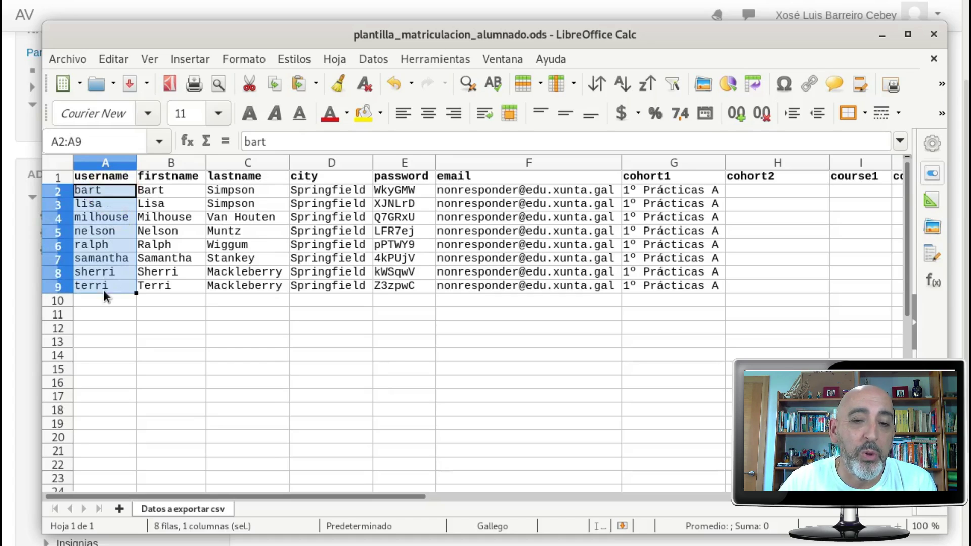
pyautogui.moveTo(404, 191); pyautogui.dragTo(406, 284)
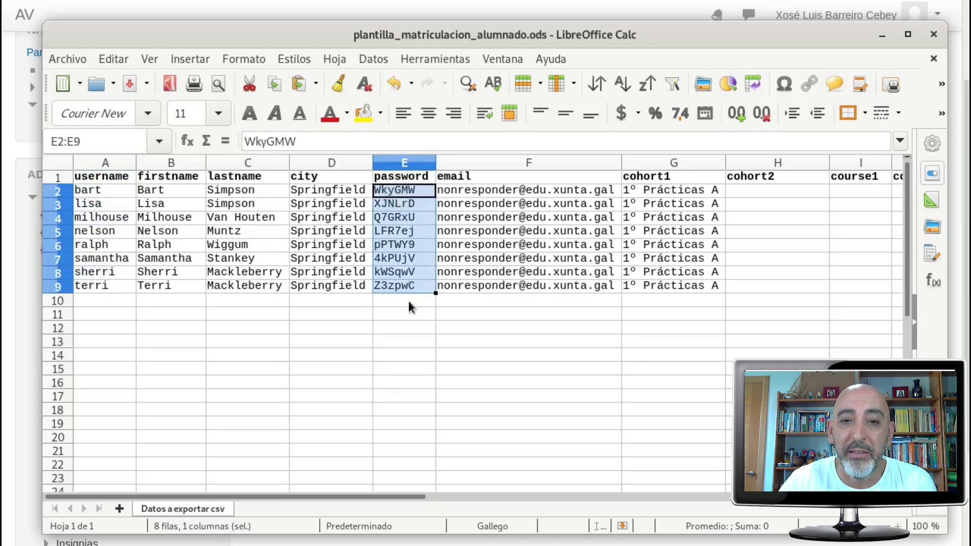
pyautogui.moveTo(652, 192); pyautogui.dragTo(650, 290)
pyautogui.click(480, 299)
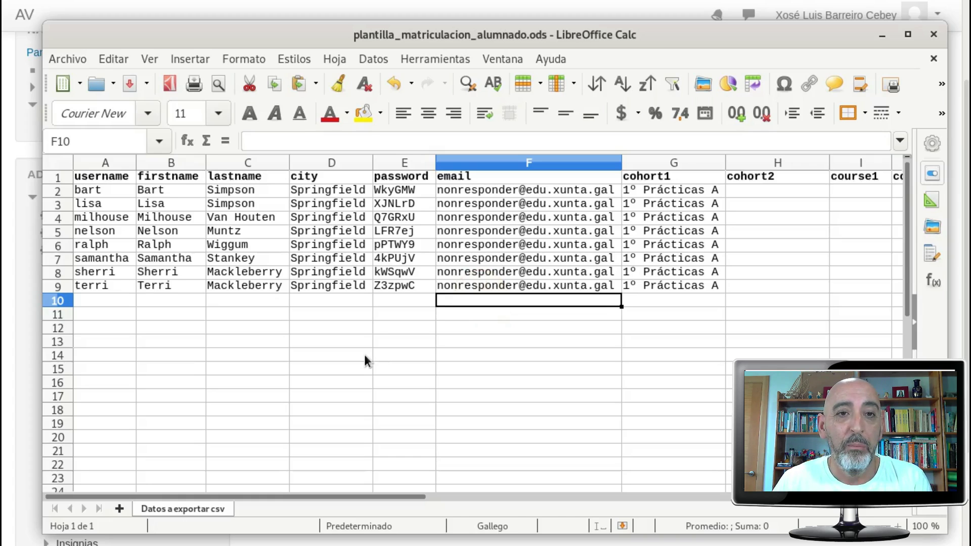
# Save the spreadsheet and move its window down to uncover the Cargar usuarios form.
pyautogui.click(130, 84)
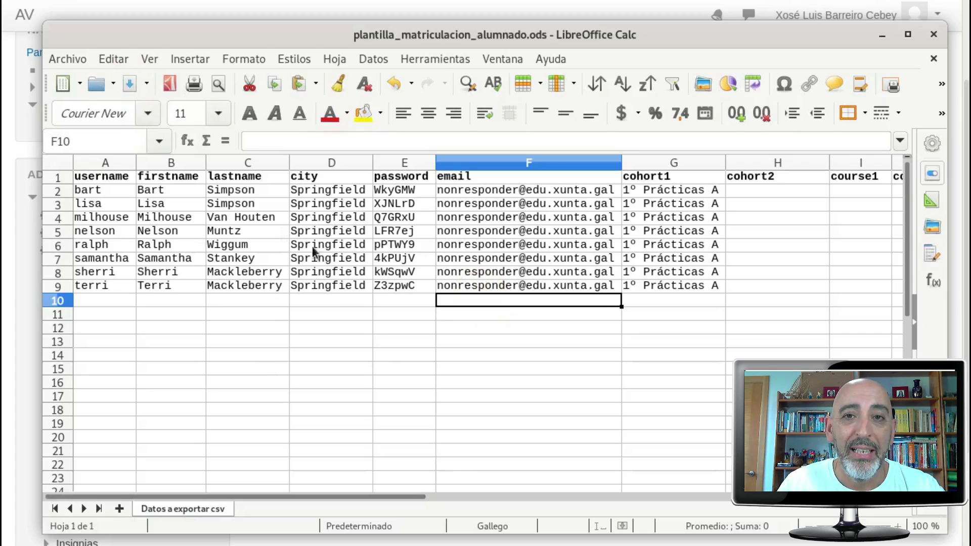
pyautogui.moveTo(457, 32); pyautogui.dragTo(480, 369)
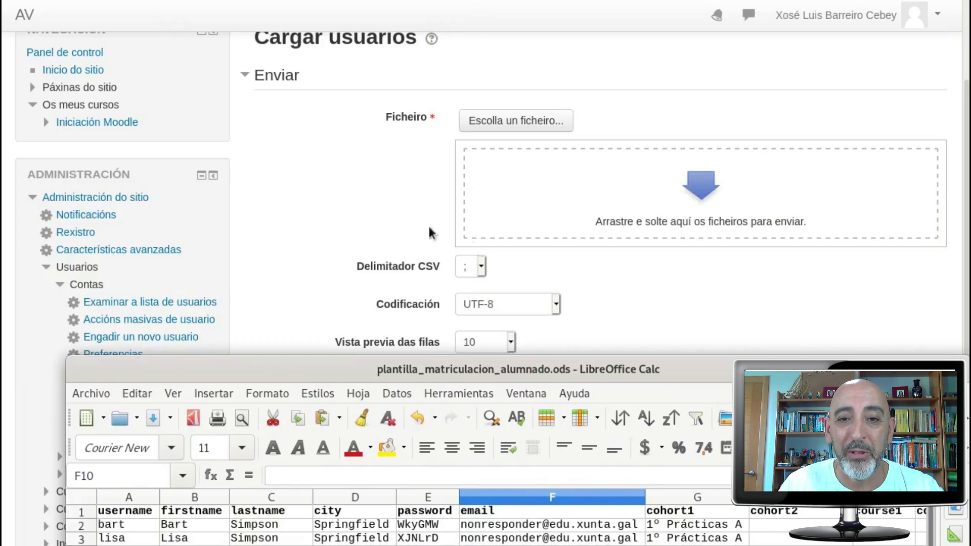
# Save a copy of the enrolment spreadsheet as plantilla_matriculacion_alumnado in Texto CSV (.csv) format in the 07_matriculacion folder.
pyautogui.moveTo(478, 367); pyautogui.dragTo(453, 15)
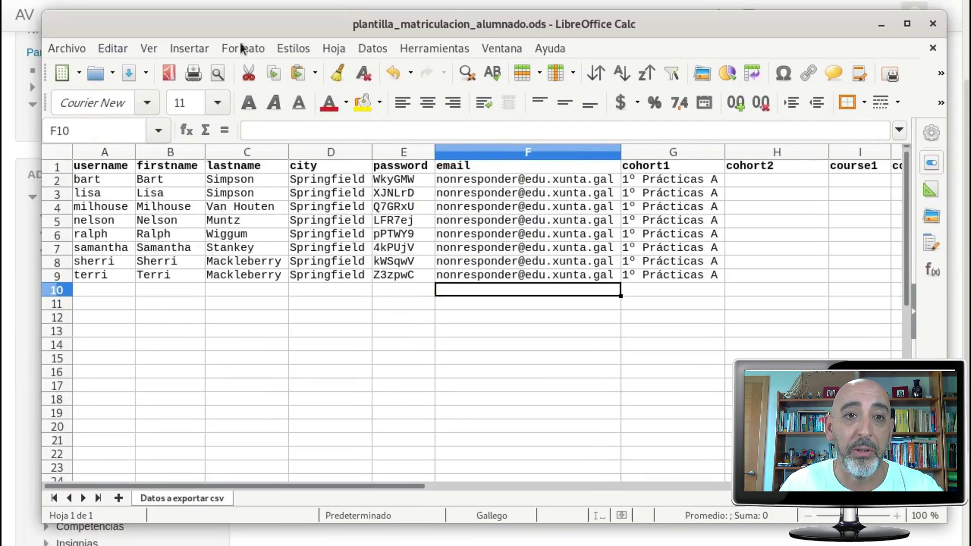
pyautogui.click(72, 48)
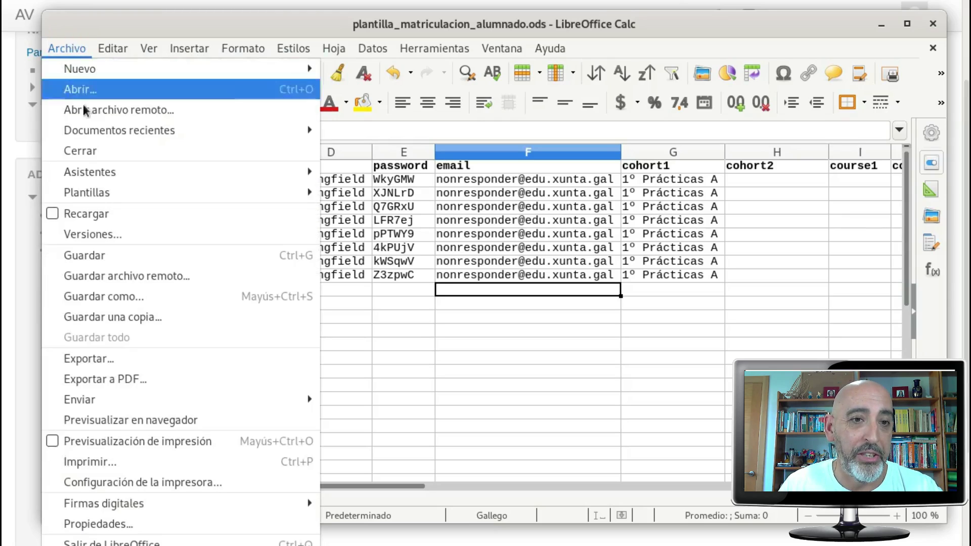
pyautogui.click(104, 297)
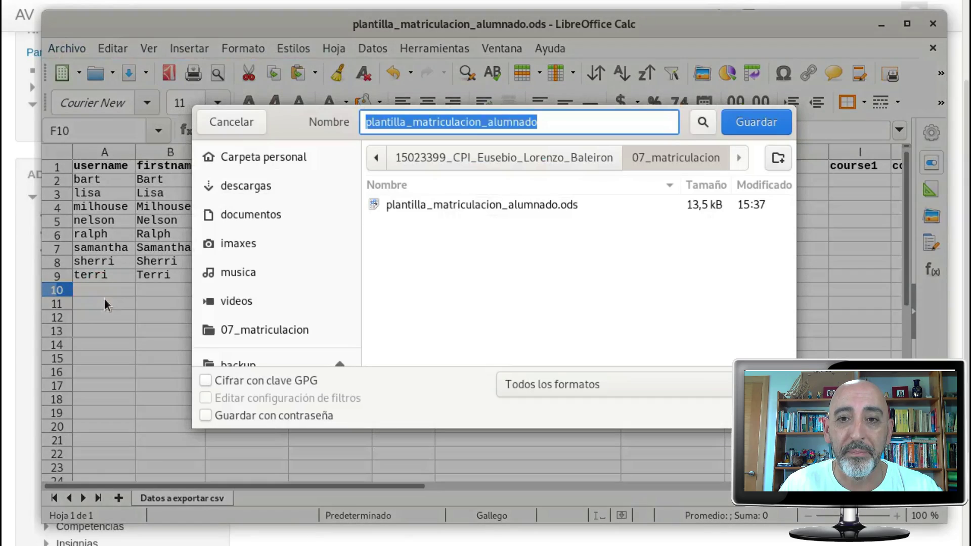
pyautogui.click(680, 393)
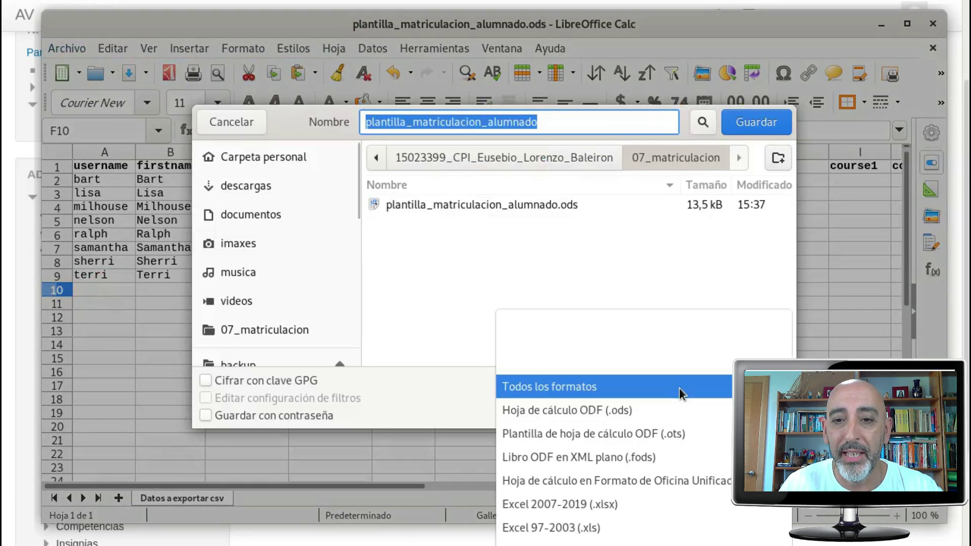
pyautogui.scroll(-1, 677, 404)
pyautogui.scroll(-2, 676, 402)
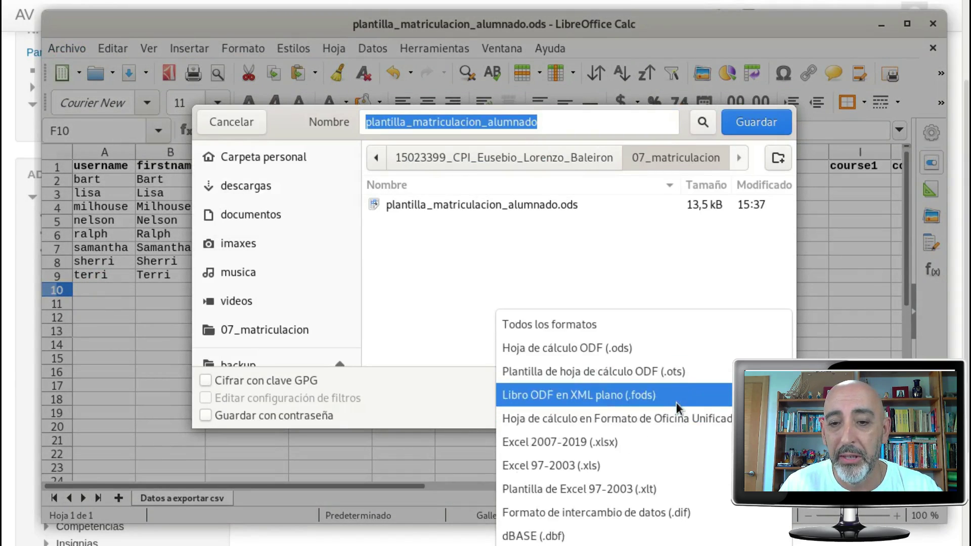
pyautogui.click(535, 386)
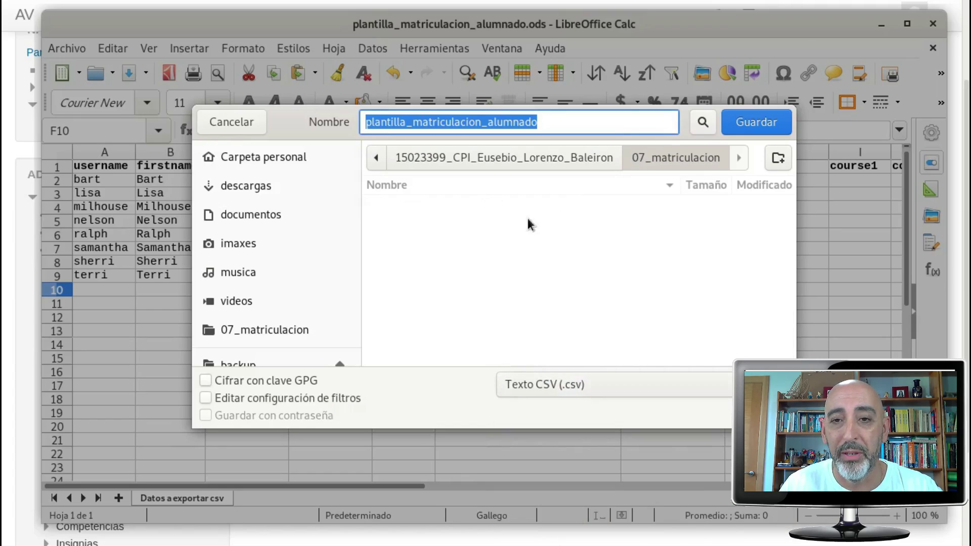
pyautogui.click(753, 126)
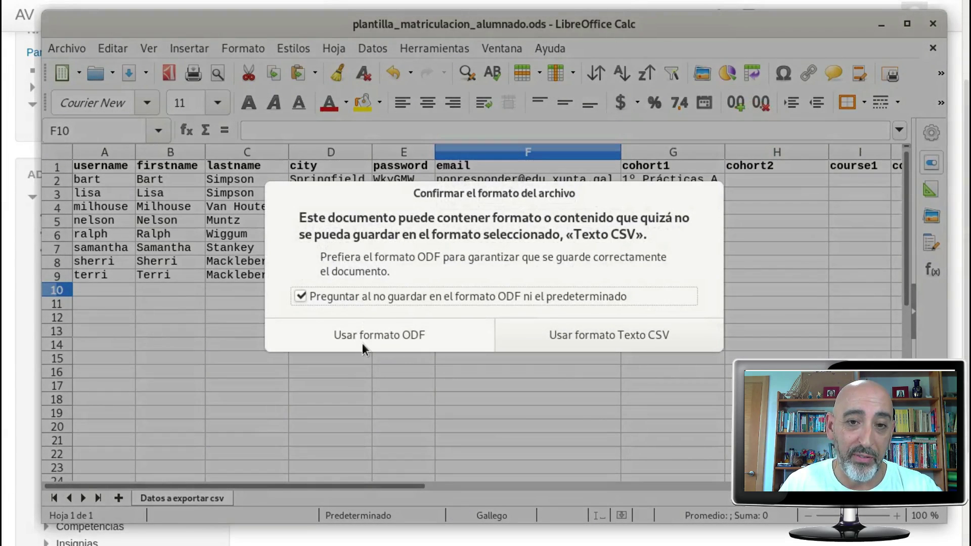
# Keep the CSV format, export with UTF-8, semicolon field delimiter and all text cells quoted, and close the spreadsheet.
pyautogui.click(620, 335)
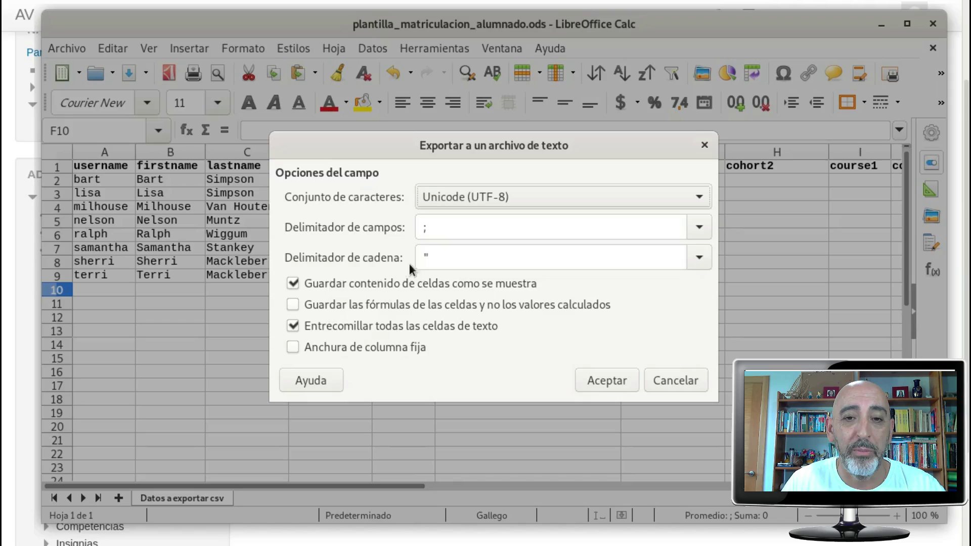
pyautogui.click(341, 329)
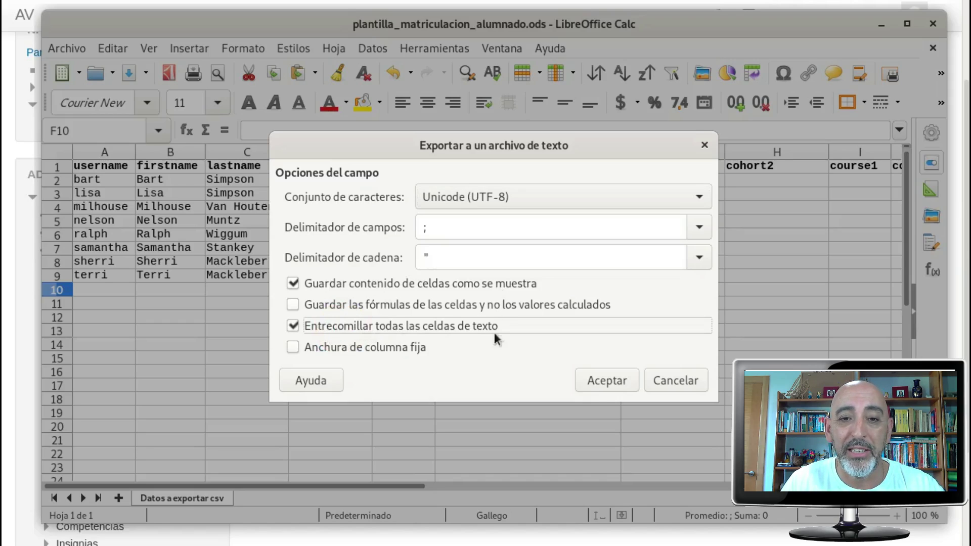
pyautogui.click(610, 381)
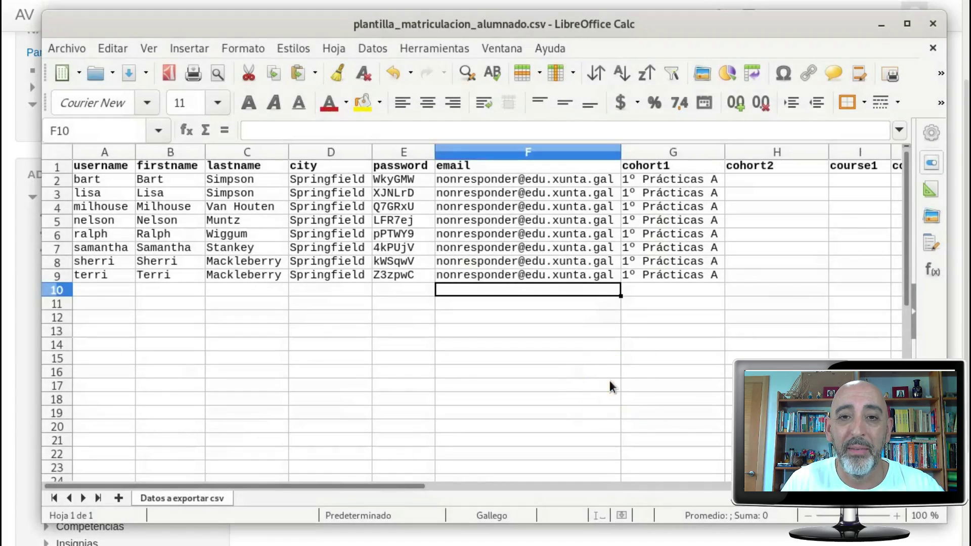
pyautogui.click(930, 25)
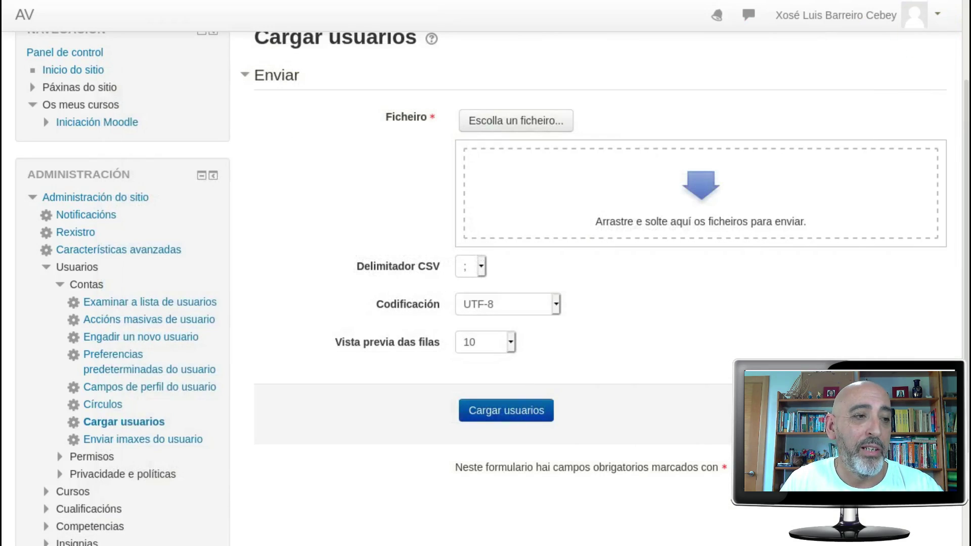
# Switch to the text editor, enlarge the window showing plantilla_matriculacion_alumnado.csv and examine the semicolon separators in the first student's record.
pyautogui.hotkey('alt', 'Tab')
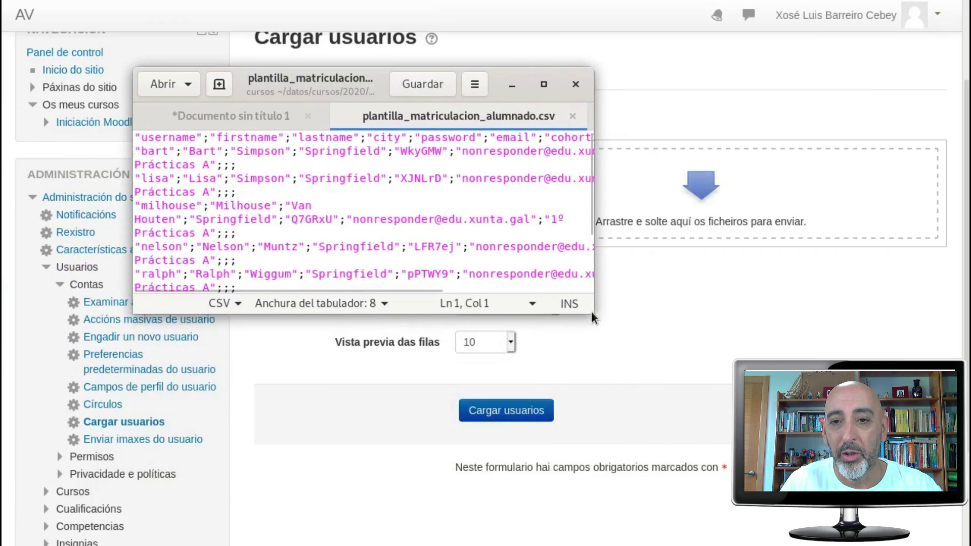
pyautogui.moveTo(592, 315); pyautogui.dragTo(921, 419)
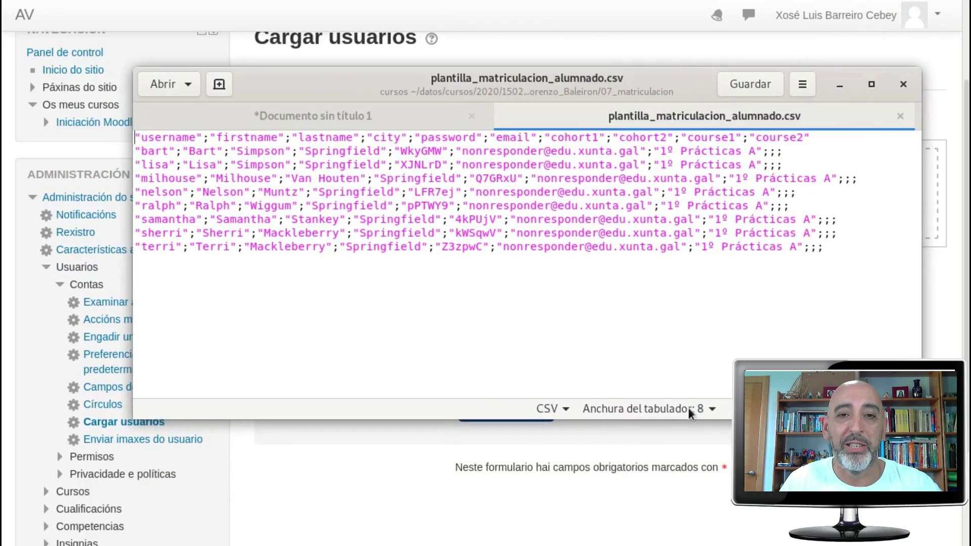
pyautogui.click(181, 152)
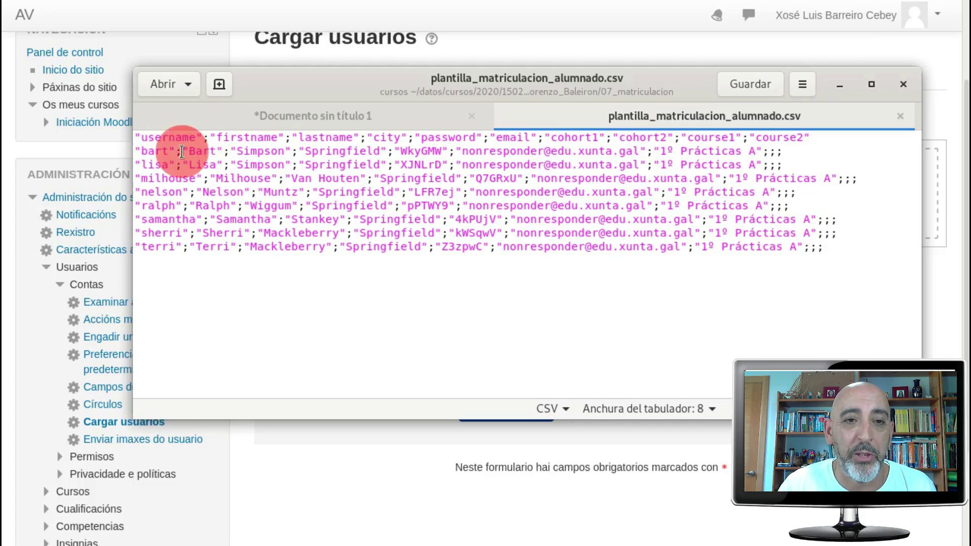
pyautogui.hotkey('shift', 'Left')
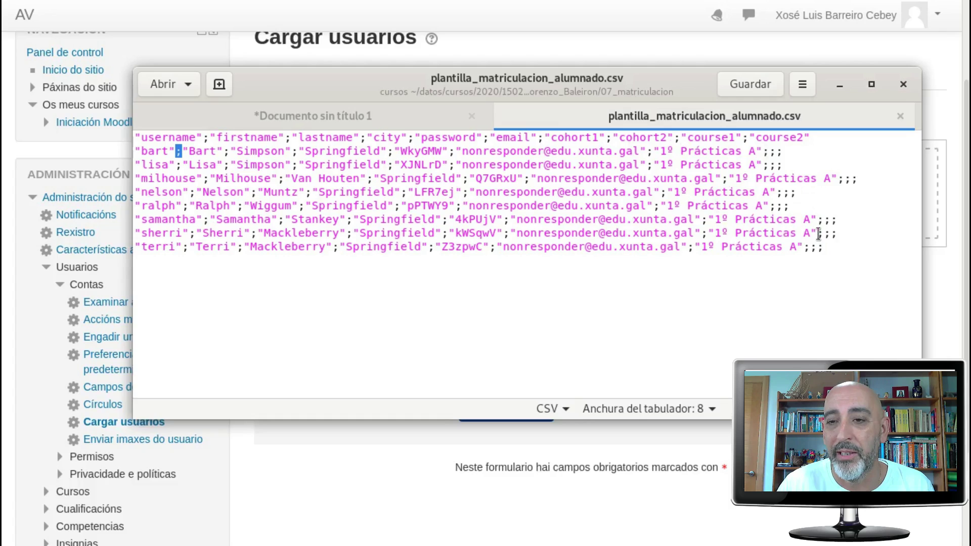
# Try entering 12 as the first student's cohort2 value in the CSV text and remove it.
pyautogui.click(769, 155)
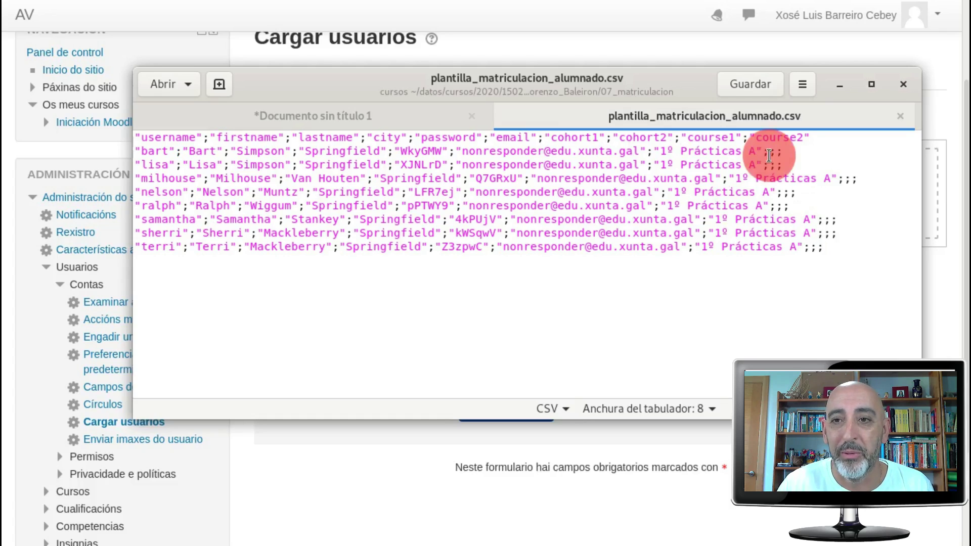
pyautogui.write('12')
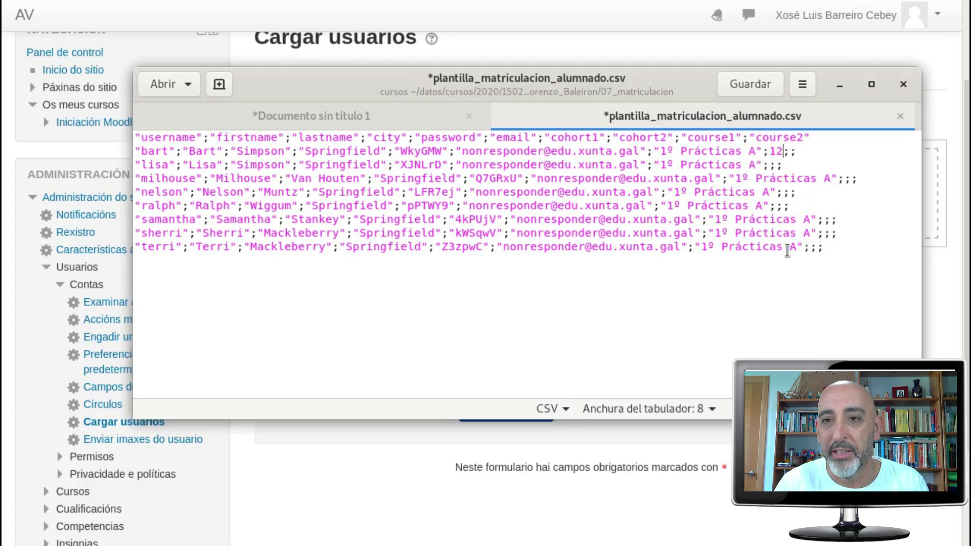
pyautogui.press('BackSpace')
pyautogui.press('BackSpace')
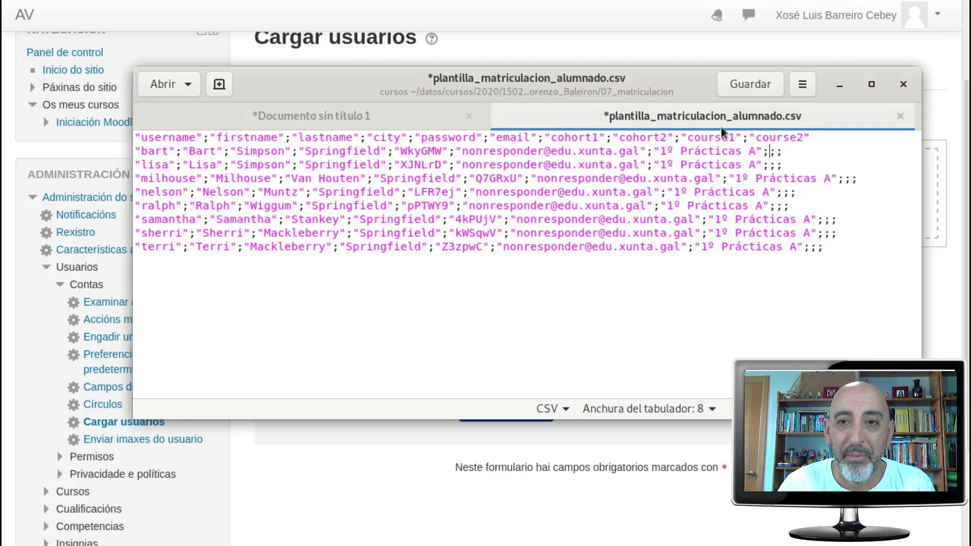
# Back out of closing the CSV file and return to the Cargar usuarios form in the browser.
pyautogui.click(900, 116)
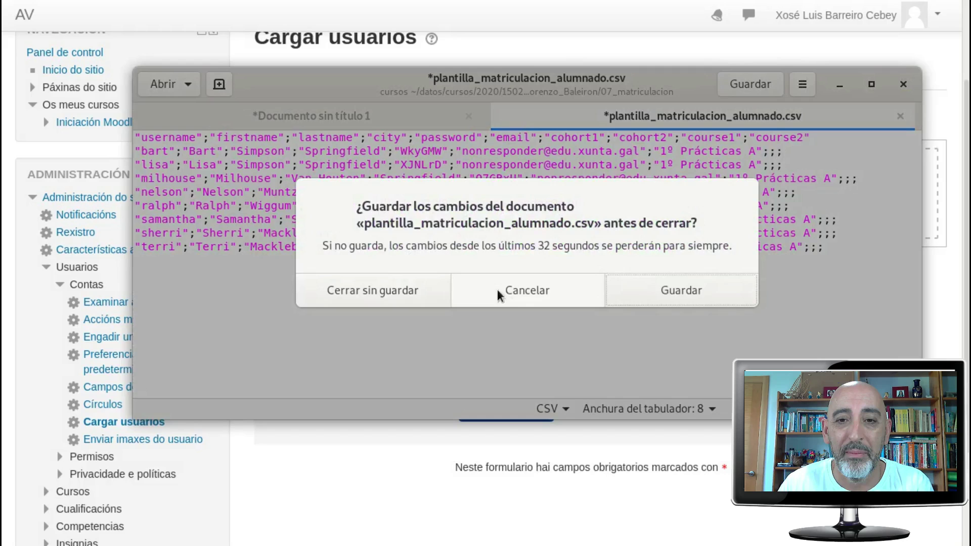
pyautogui.click(519, 289)
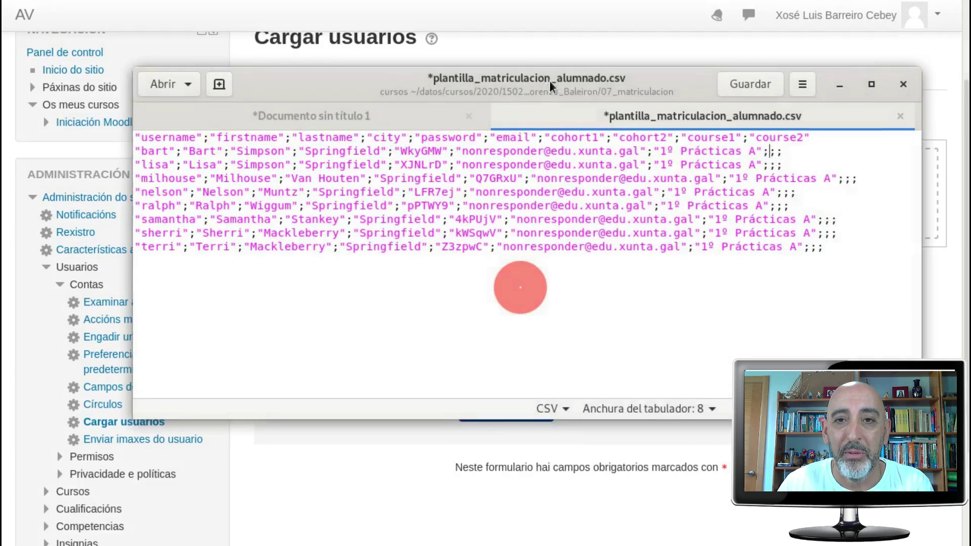
pyautogui.click(559, 77)
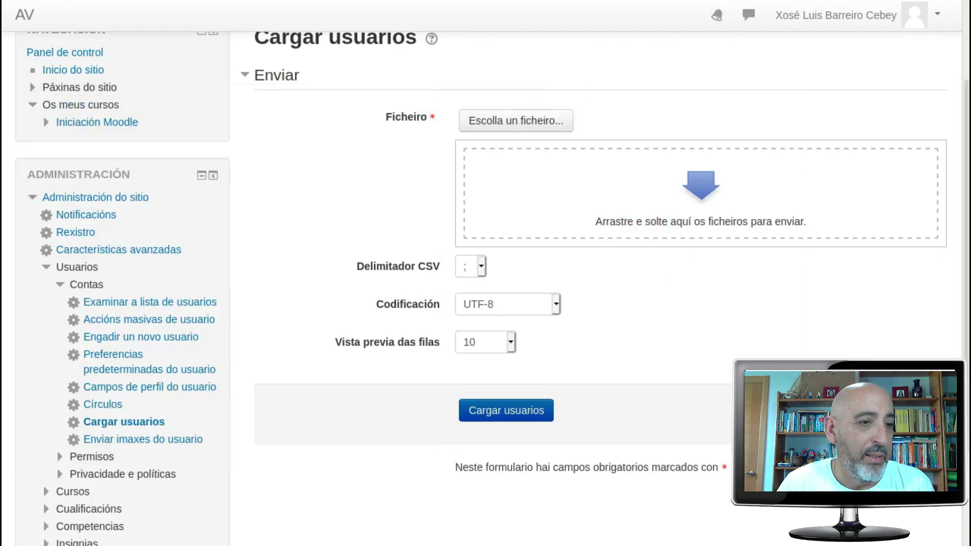
# Start choosing a file for the user upload and browse from the home folder to datos/cursos/2020.
pyautogui.click(516, 121)
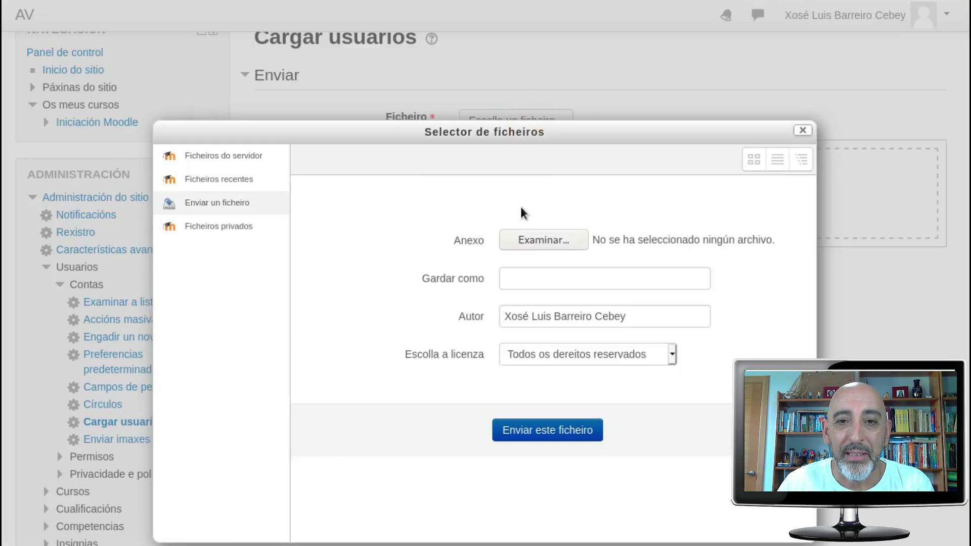
pyautogui.click(526, 238)
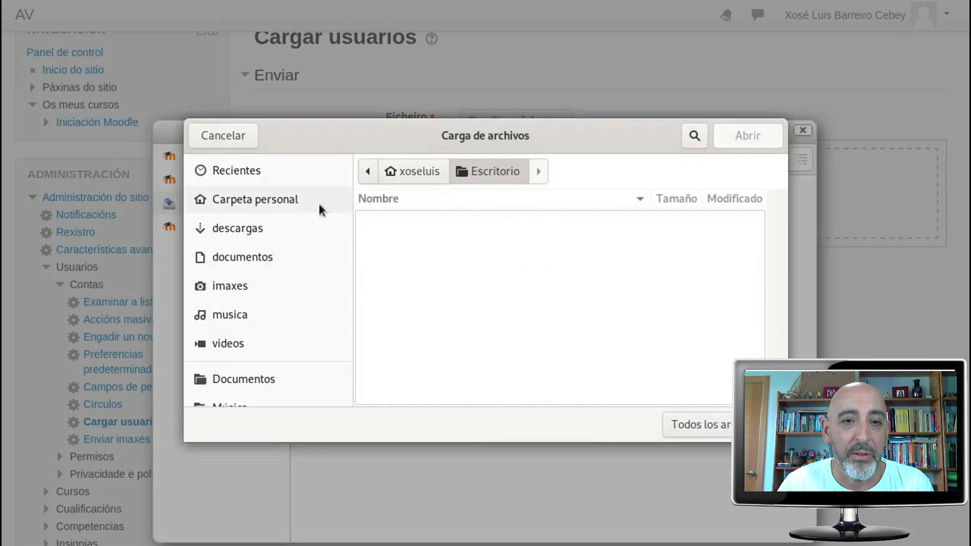
pyautogui.click(248, 203)
pyautogui.doubleClick(395, 220)
pyautogui.click(396, 253)
pyautogui.doubleClick(397, 255)
pyautogui.scroll(-3, 385, 366)
pyautogui.click(397, 342)
pyautogui.doubleClick(398, 343)
# Attach plantilla_matriculacion_alumnado.csv from 15023399_CPI_Eusebio_Lorenzo_Baleiron/07_matriculacion and send it to the form.
pyautogui.click(448, 256)
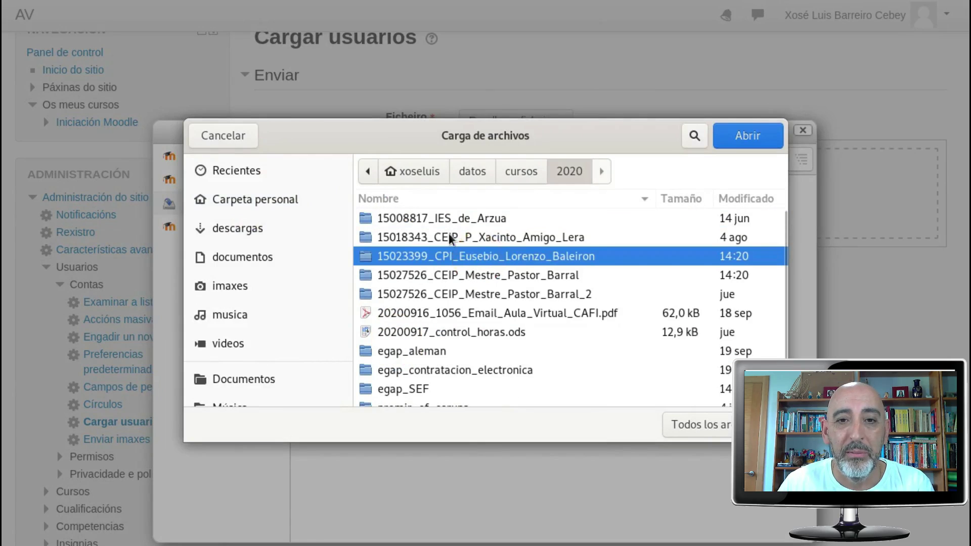
pyautogui.doubleClick(428, 259)
pyautogui.doubleClick(416, 346)
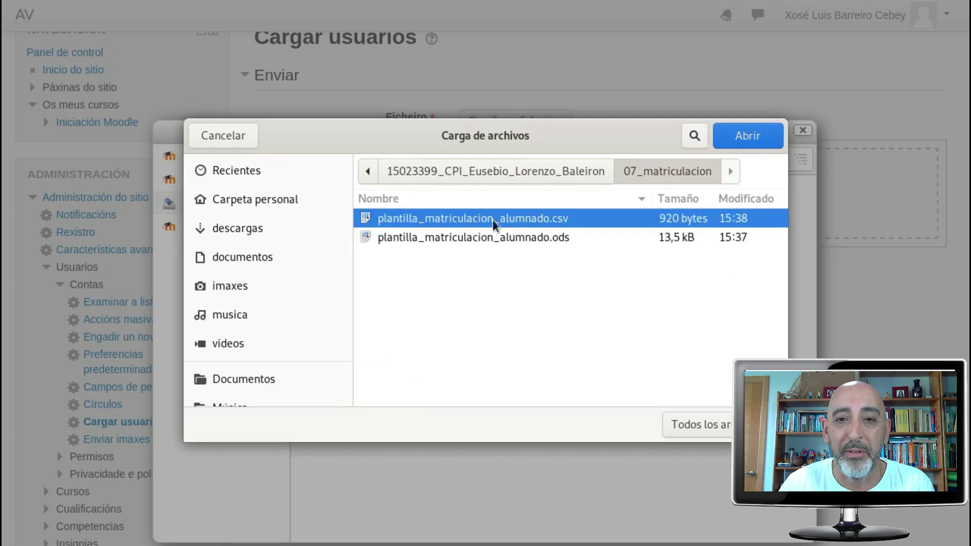
pyautogui.click(759, 136)
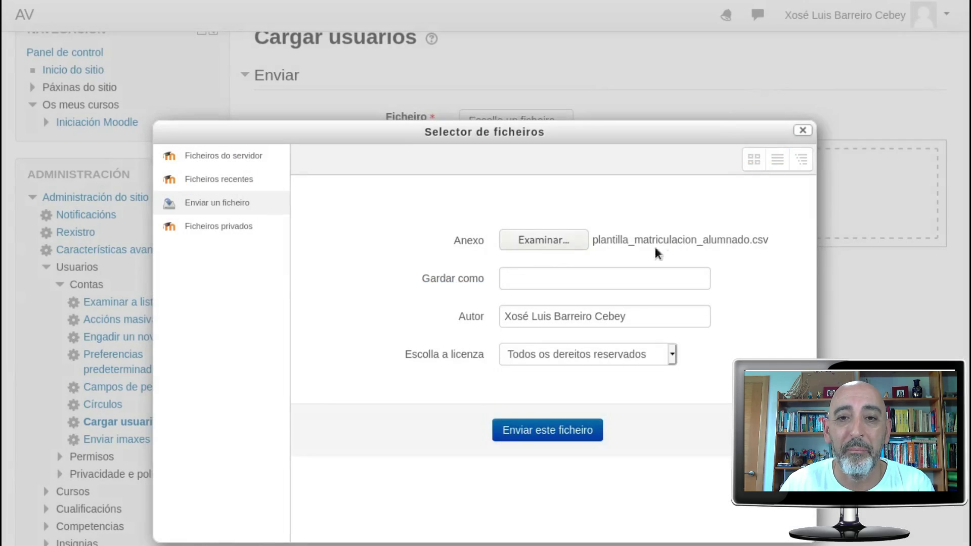
pyautogui.click(537, 432)
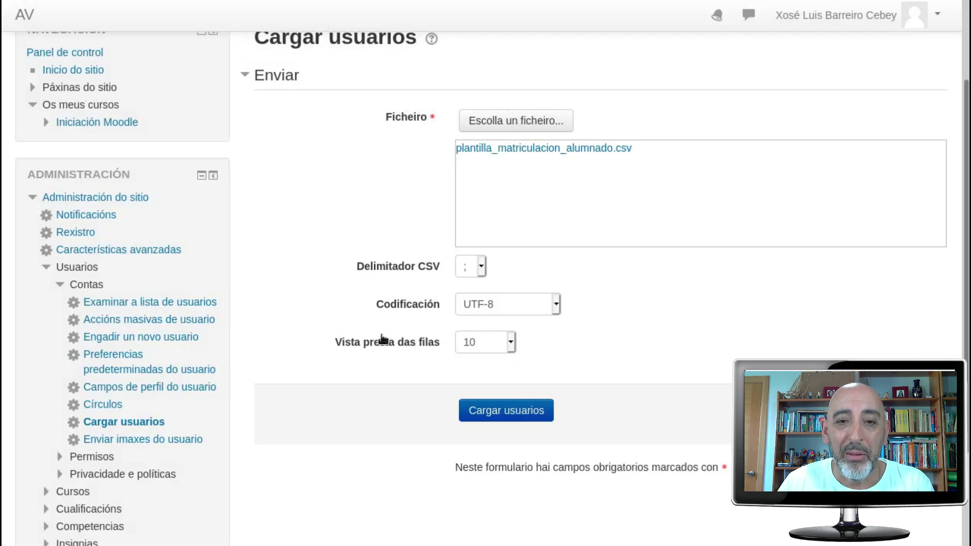
# Check the row preview options, keep 10 rows and load the users from the CSV file.
pyautogui.click(504, 345)
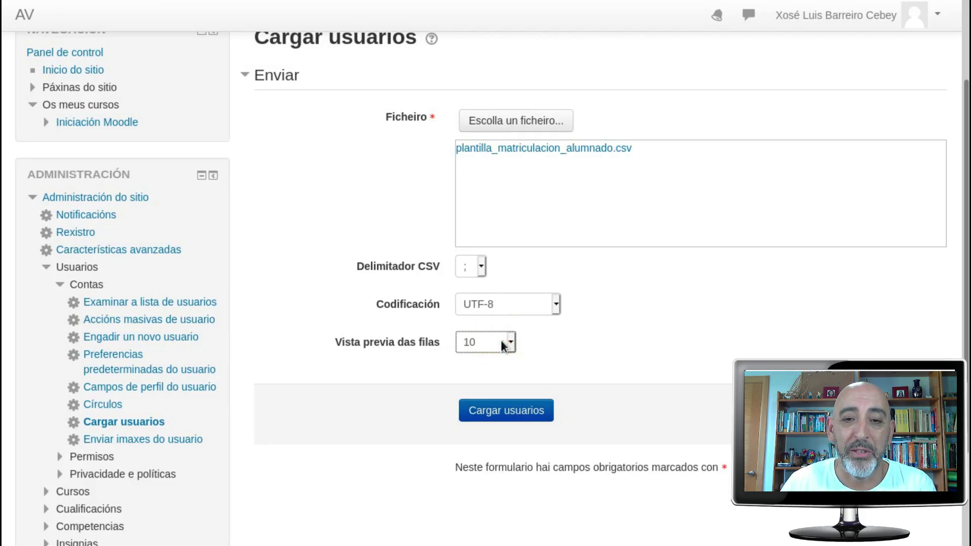
pyautogui.click(510, 344)
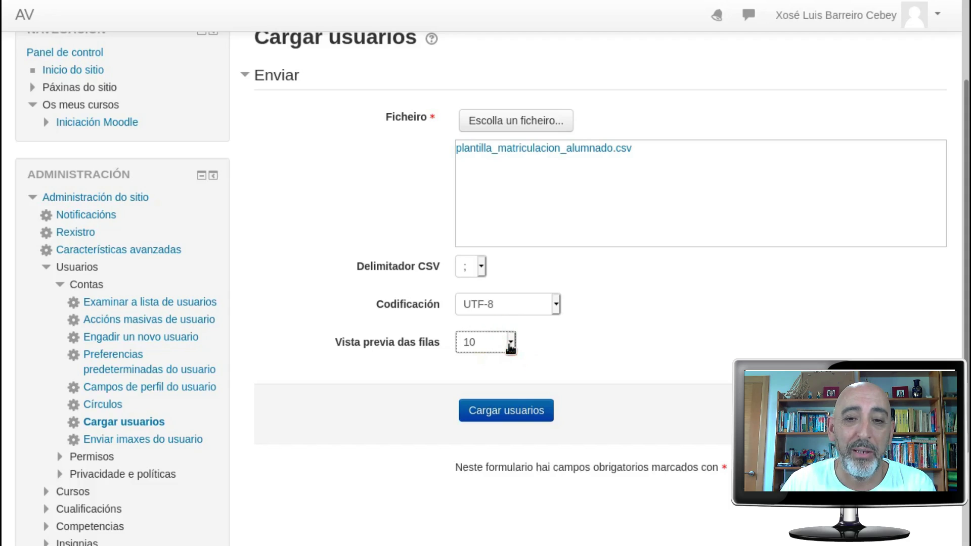
pyautogui.click(510, 345)
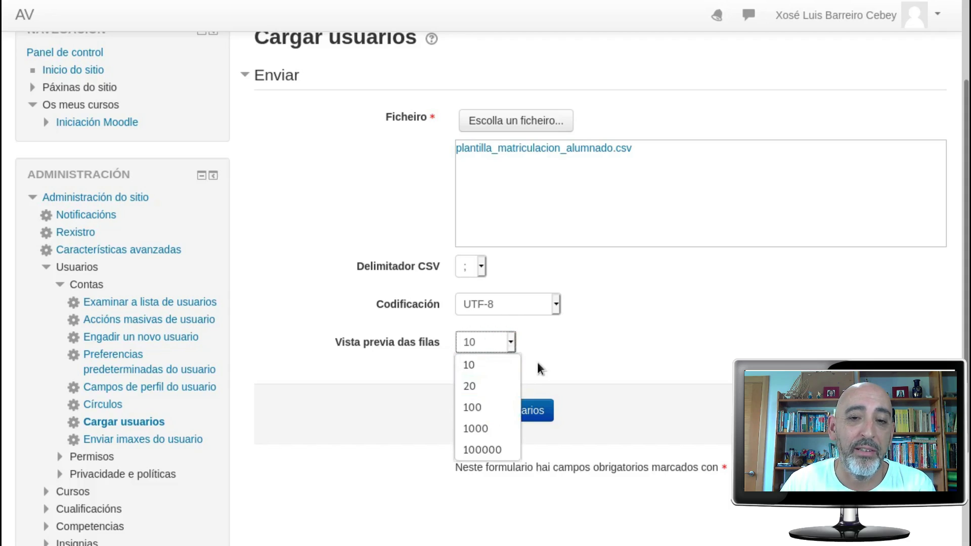
pyautogui.click(558, 350)
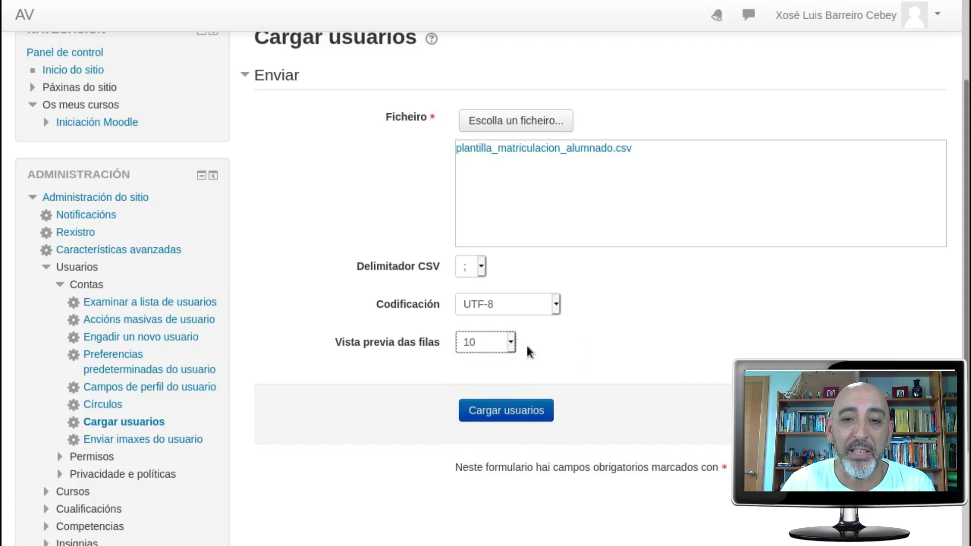
pyautogui.click(500, 410)
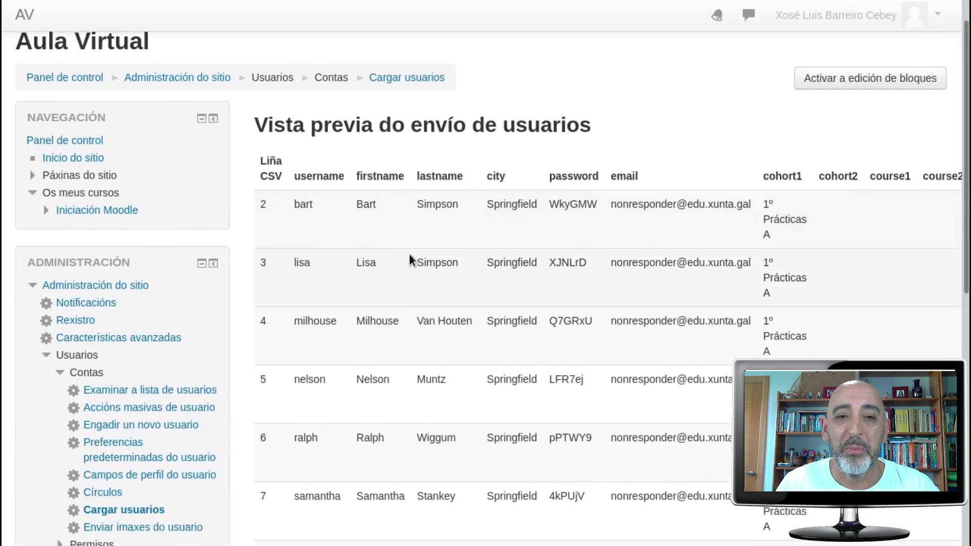
# Review the preview of the users in the upload down to the Configuración section.
pyautogui.scroll(-2, 409, 254)
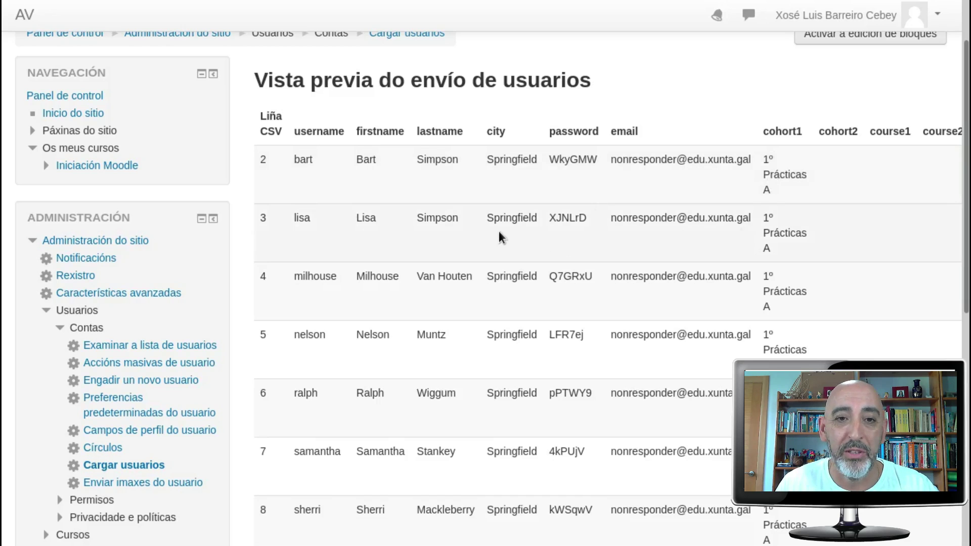
pyautogui.scroll(-3, 487, 228)
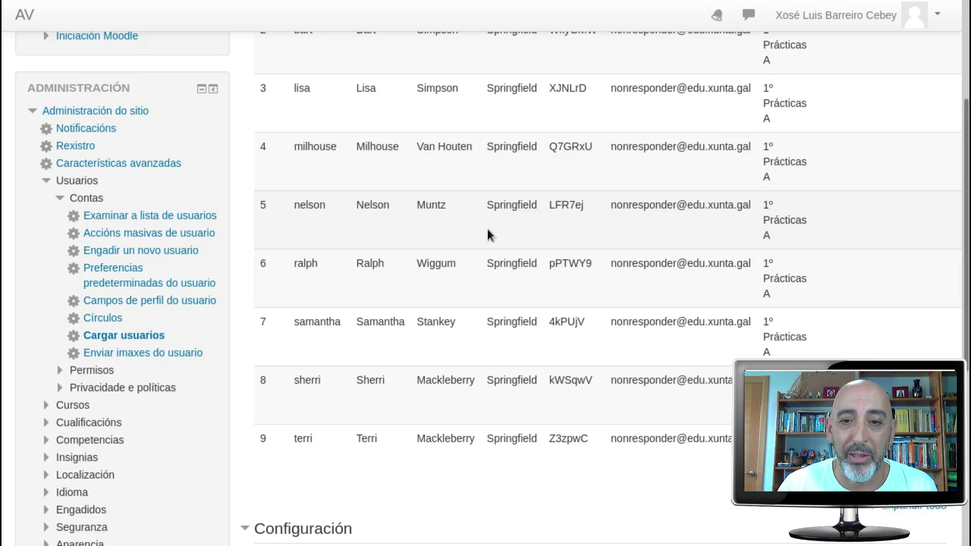
pyautogui.scroll(-2, 487, 229)
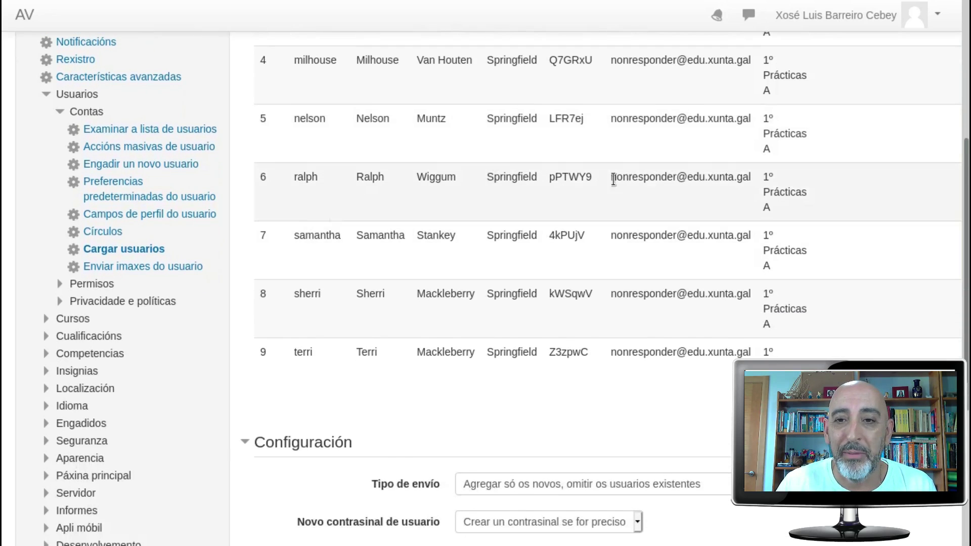
# Examine the upload type and new password options in the Configuración section alongside the last rows of the user preview.
pyautogui.scroll(-5, 503, 226)
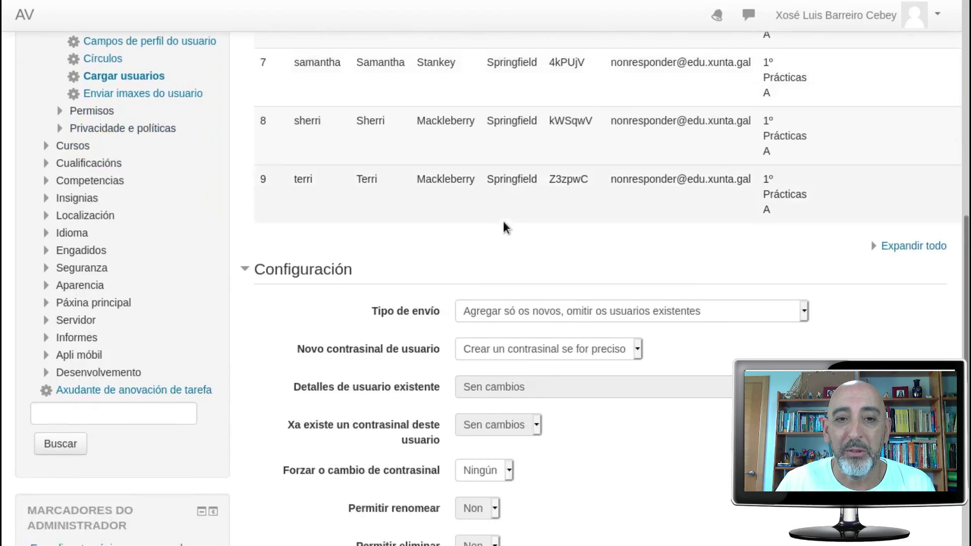
pyautogui.scroll(-1, 502, 223)
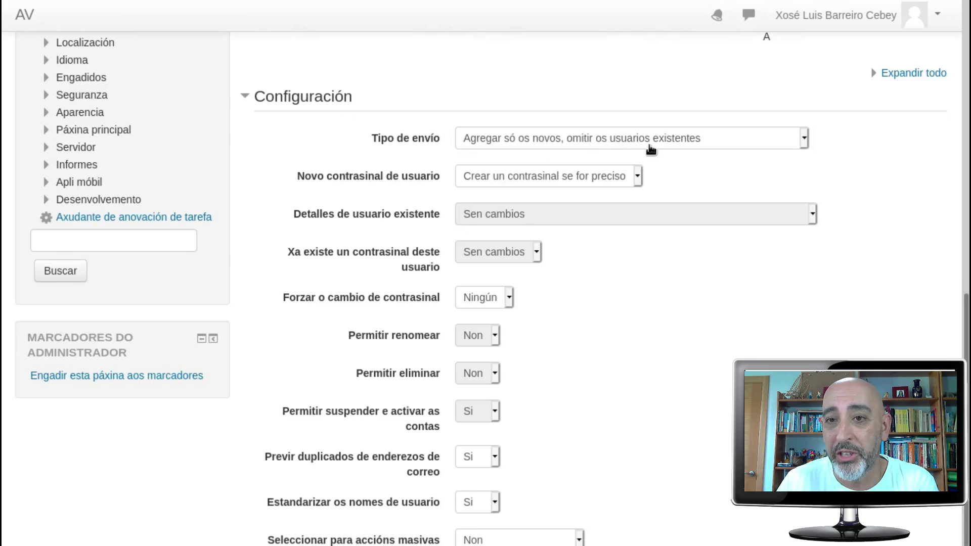
pyautogui.scroll(3, 526, 192)
pyautogui.scroll(5, 500, 185)
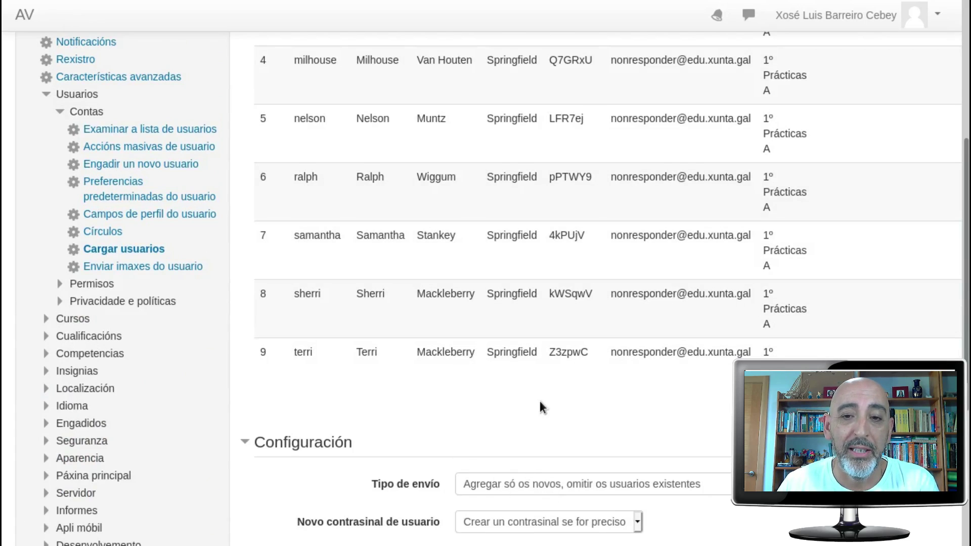
pyautogui.scroll(-2, 539, 400)
pyautogui.scroll(-3, 539, 399)
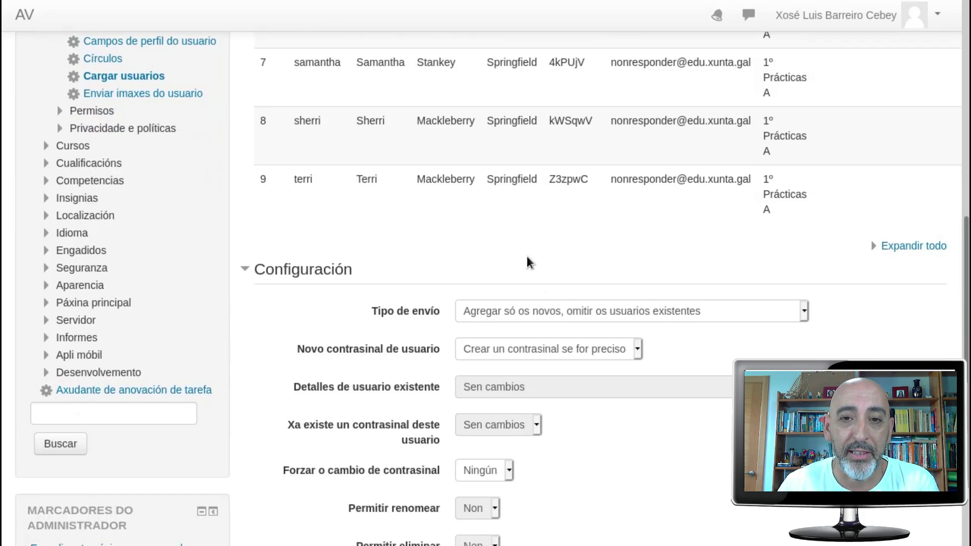
pyautogui.scroll(-2, 526, 256)
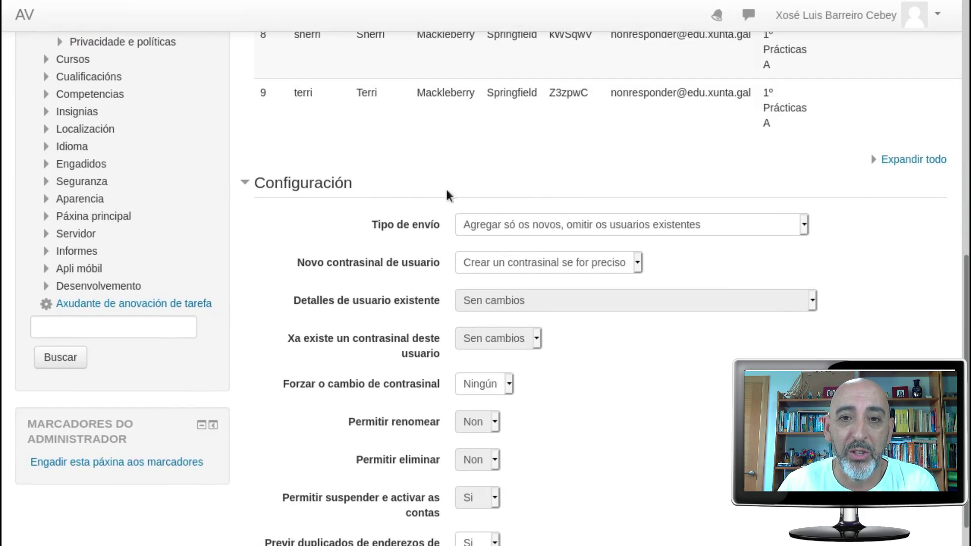
pyautogui.scroll(-2, 467, 192)
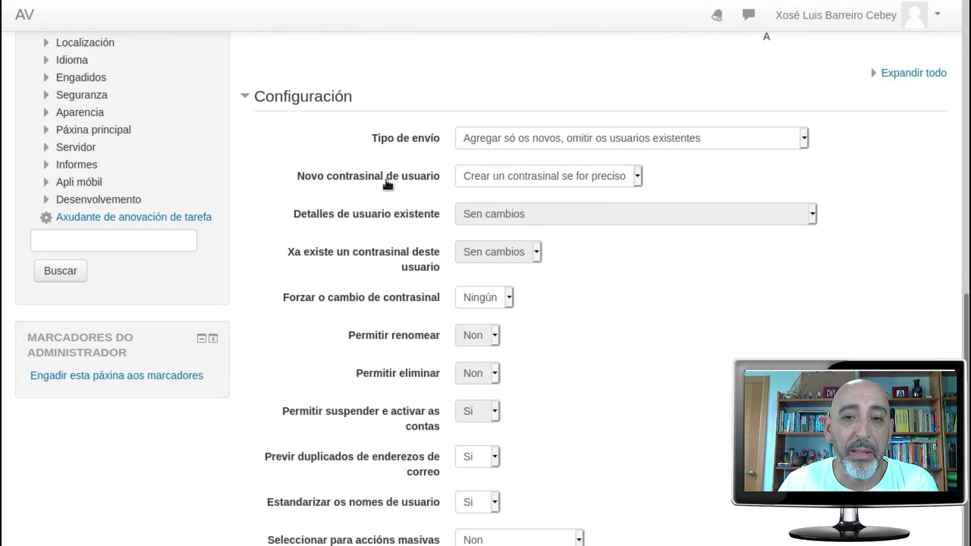
# Set the option for preventing duplicate e-mail addresses (Previr duplicados de enderezos de correo) to Non.
pyautogui.scroll(-3, 389, 182)
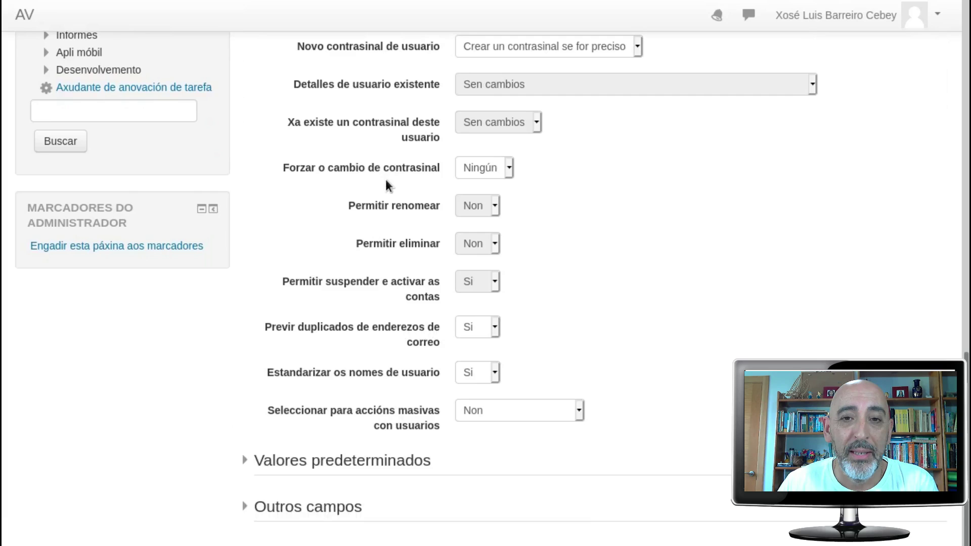
pyautogui.scroll(-2, 385, 179)
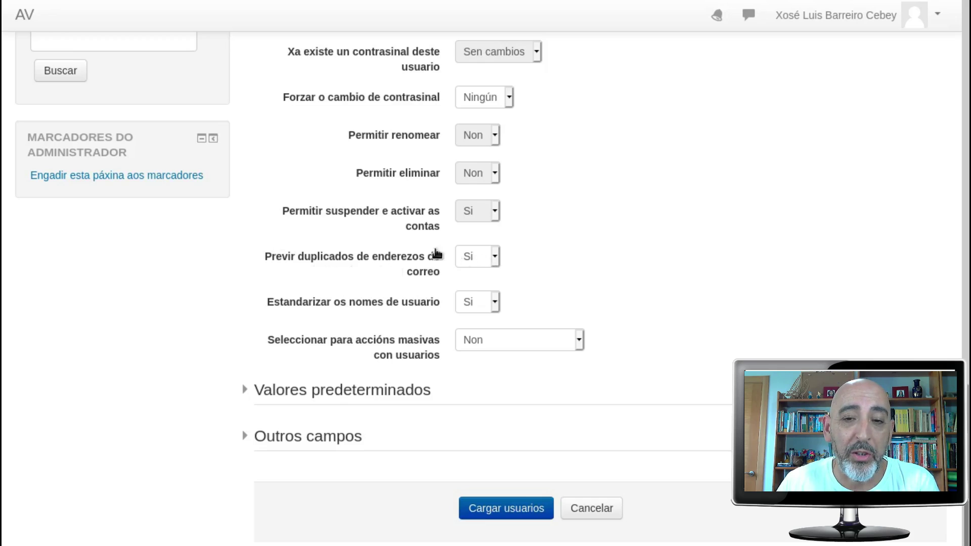
pyautogui.click(493, 262)
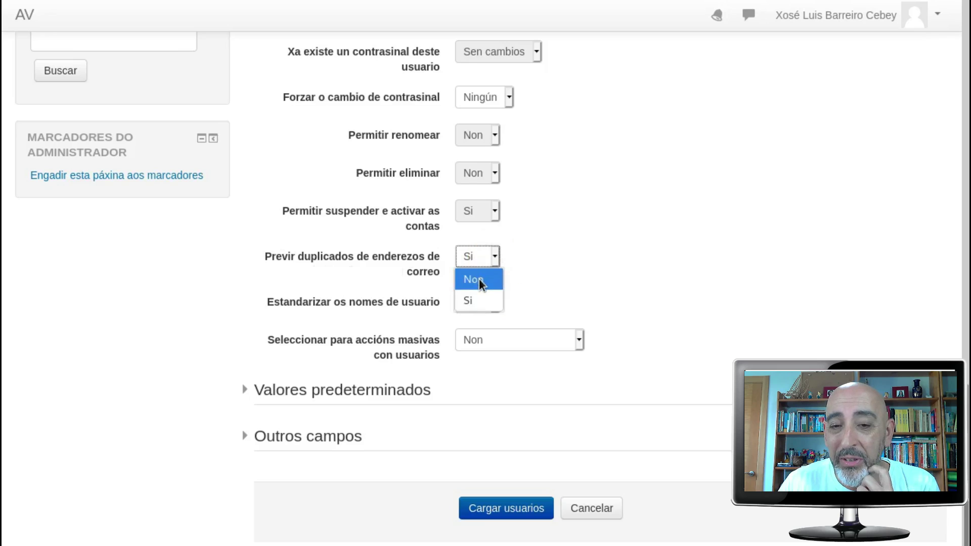
pyautogui.click(478, 279)
# Check the e-mail addresses of the previewed users against the duplicate address setting in Configuración.
pyautogui.scroll(10, 535, 274)
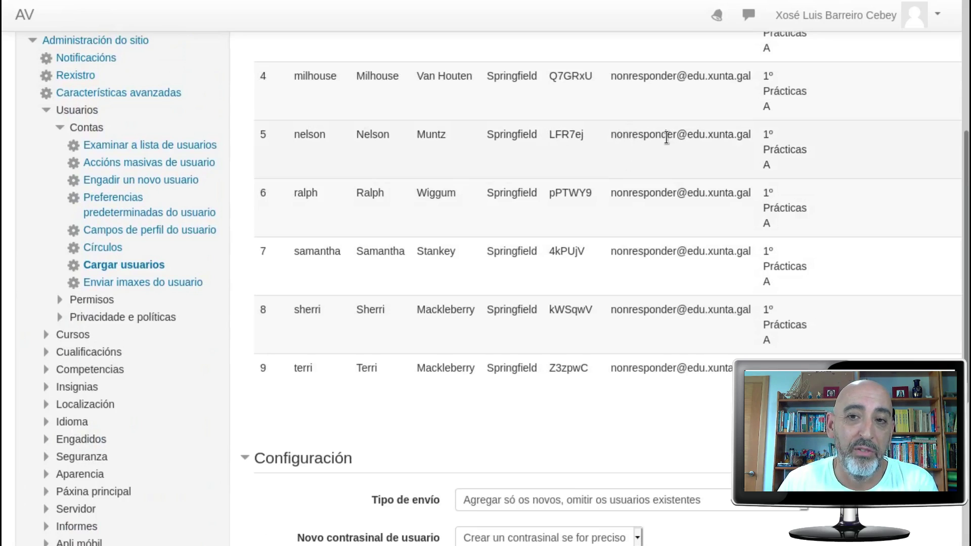
pyautogui.moveTo(614, 135); pyautogui.dragTo(723, 136)
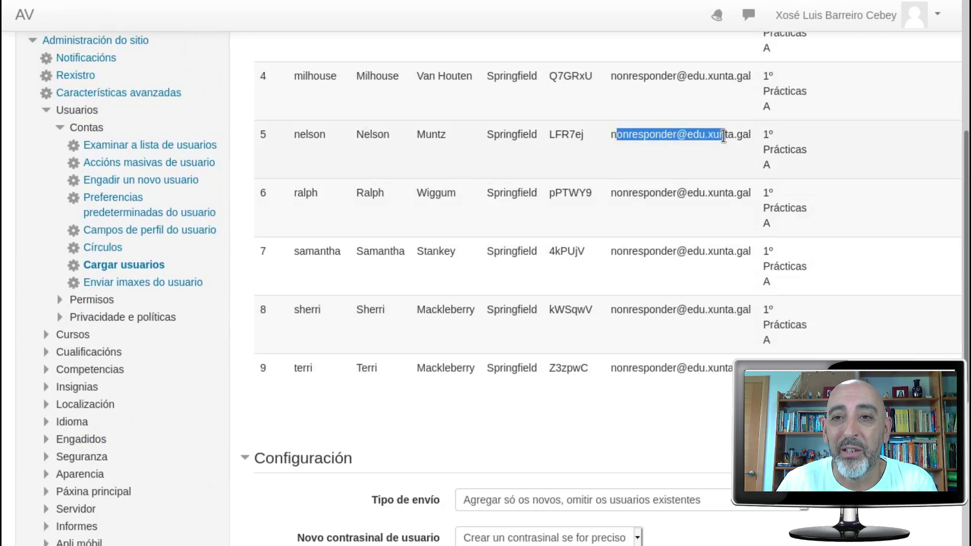
pyautogui.click(721, 135)
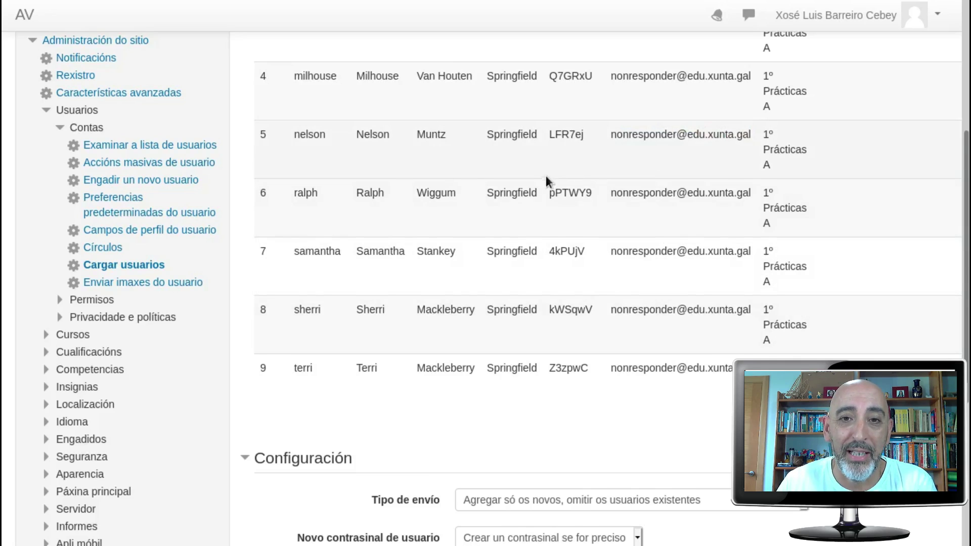
pyautogui.scroll(-6, 545, 177)
pyautogui.scroll(-3, 545, 177)
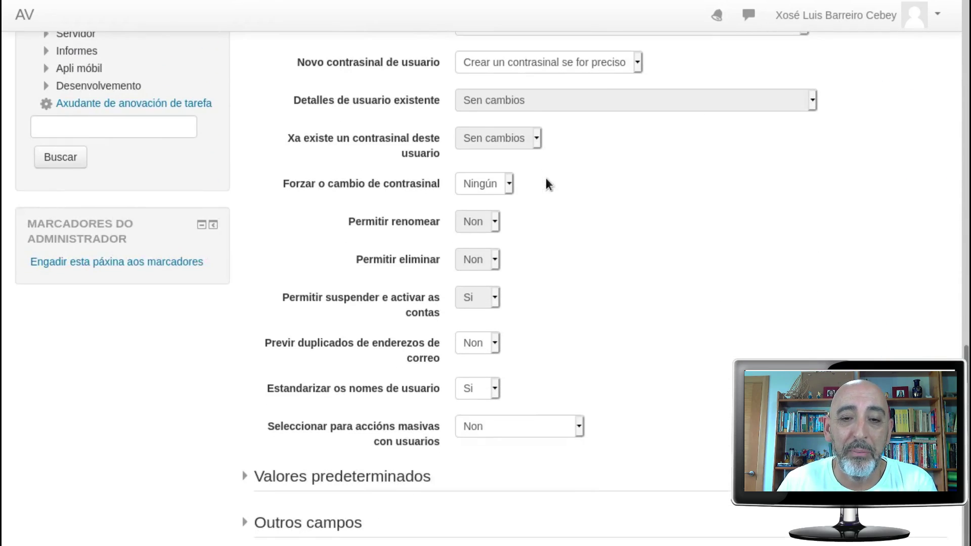
pyautogui.scroll(-1, 465, 311)
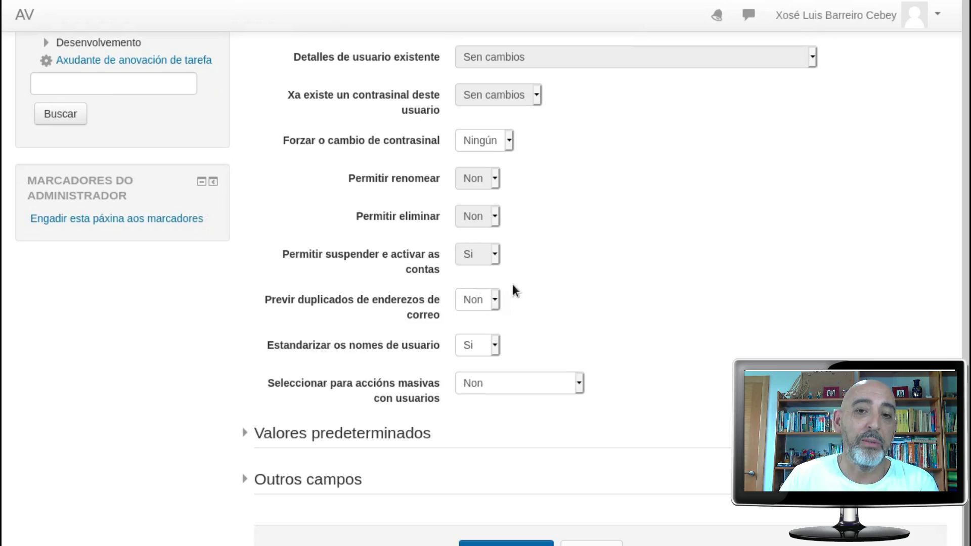
pyautogui.scroll(-1, 534, 271)
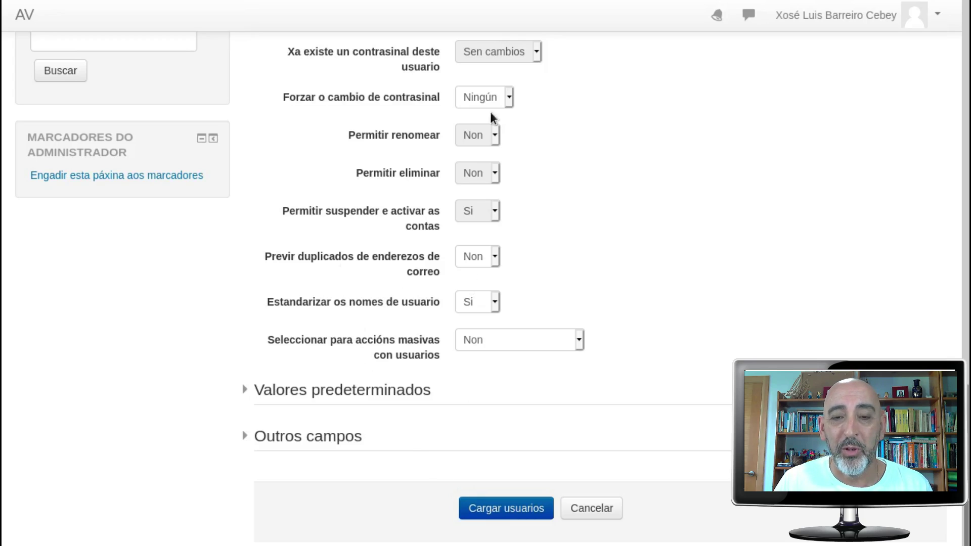
# Recheck the Configuración options from the upload type to the bulk actions and load the users into the site.
pyautogui.scroll(4, 554, 218)
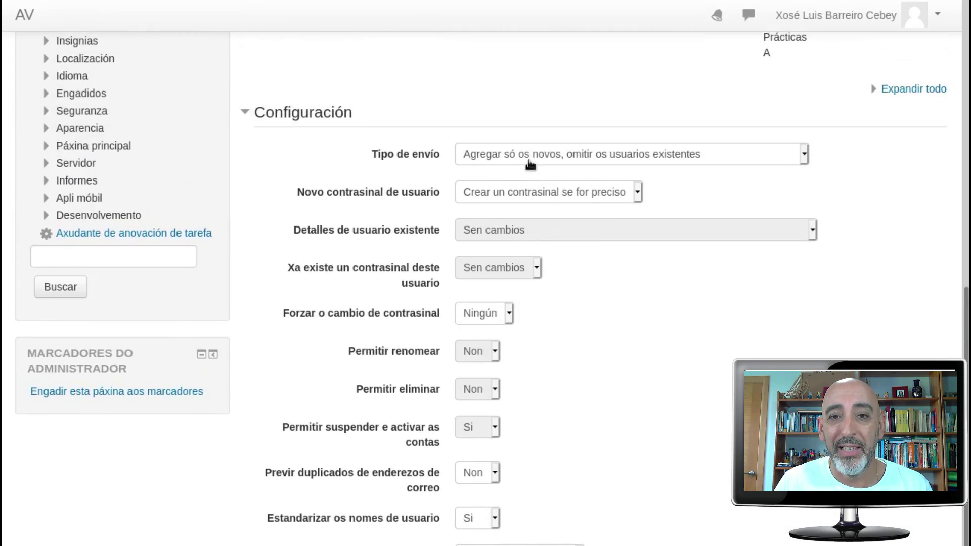
pyautogui.scroll(-2, 495, 346)
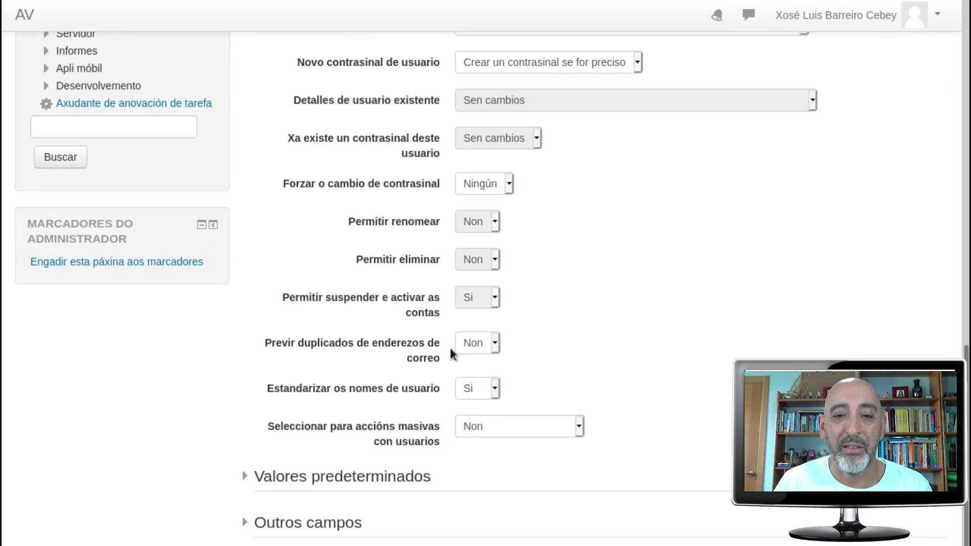
pyautogui.scroll(-2, 556, 345)
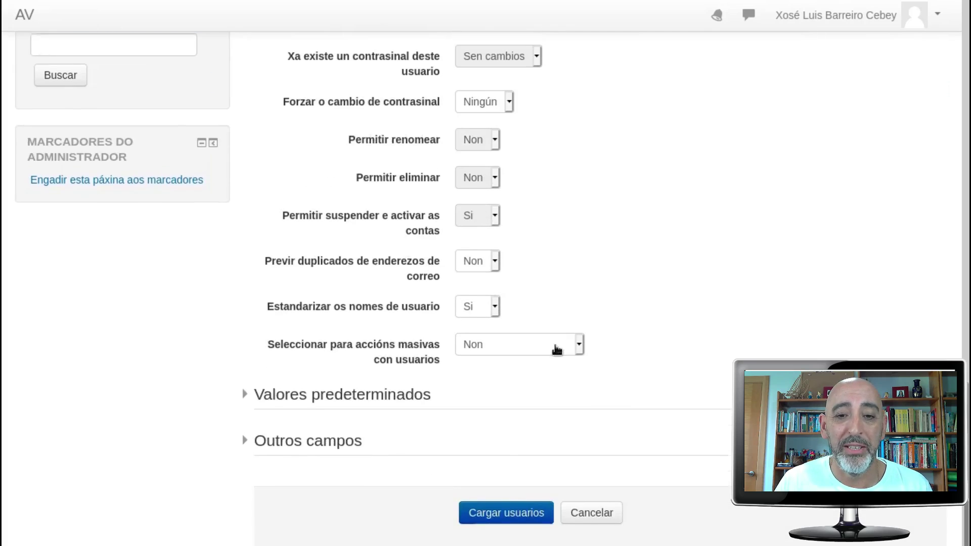
pyautogui.click(516, 513)
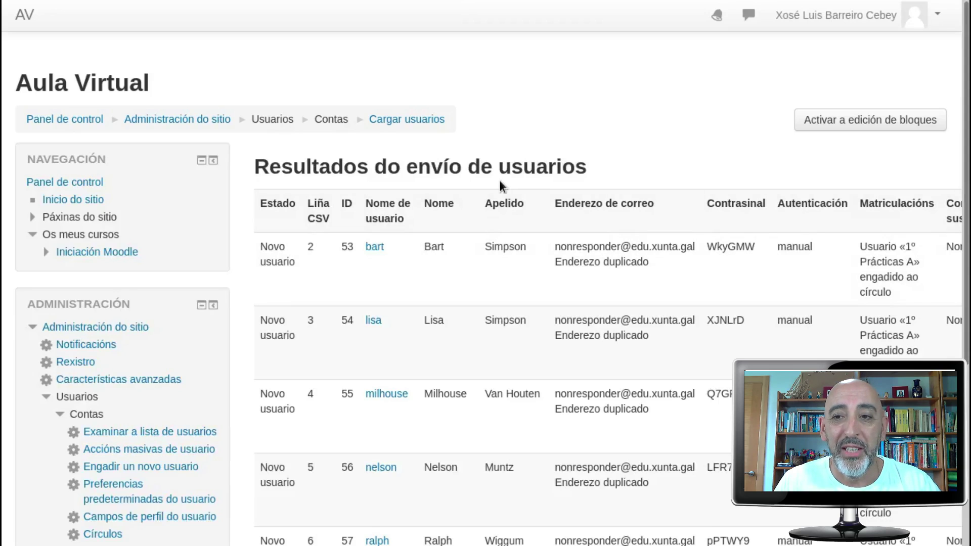
# Review the user upload results, checking each row's status, password and cohort enrolment down to the totals.
pyautogui.scroll(-2, 500, 180)
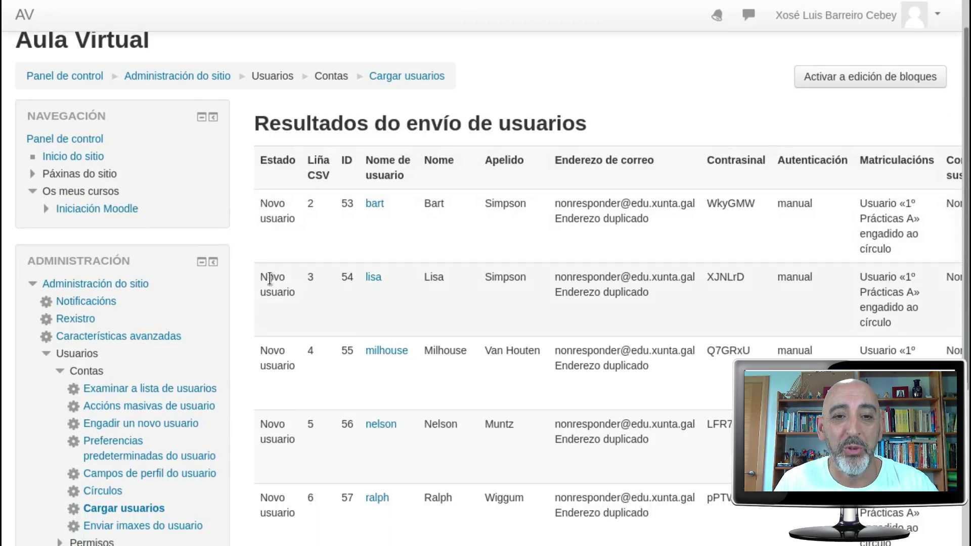
pyautogui.scroll(-5, 279, 339)
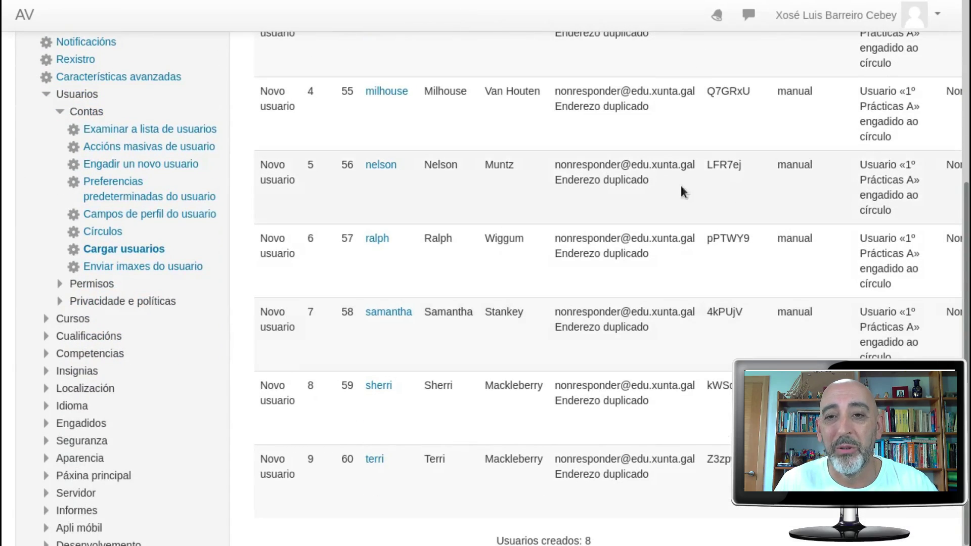
pyautogui.moveTo(260, 165); pyautogui.dragTo(295, 192)
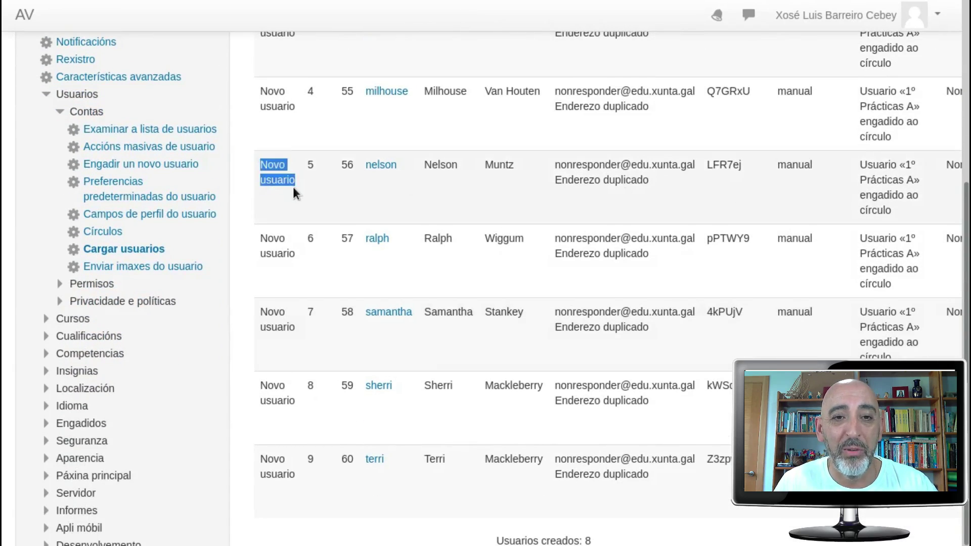
pyautogui.scroll(6, 323, 203)
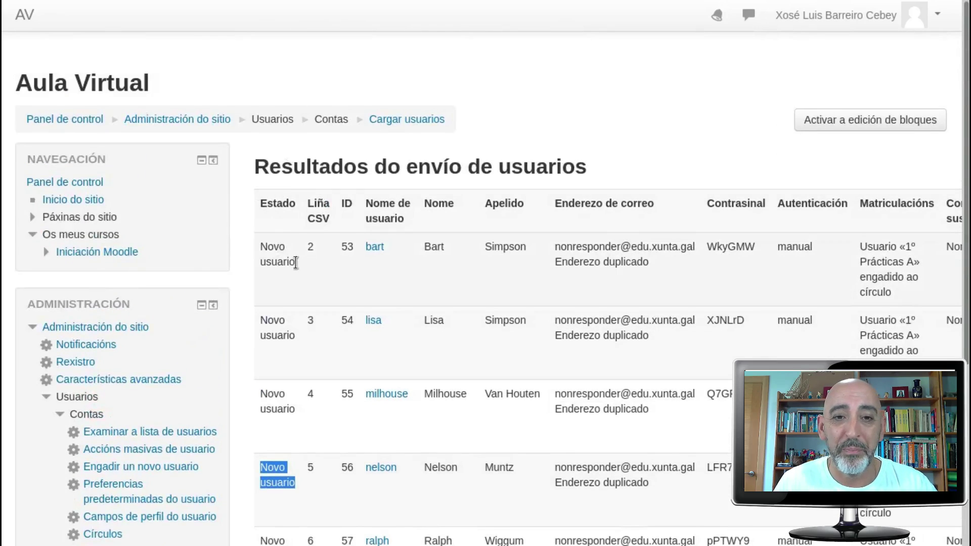
pyautogui.scroll(-2, 295, 258)
pyautogui.scroll(-4, 288, 283)
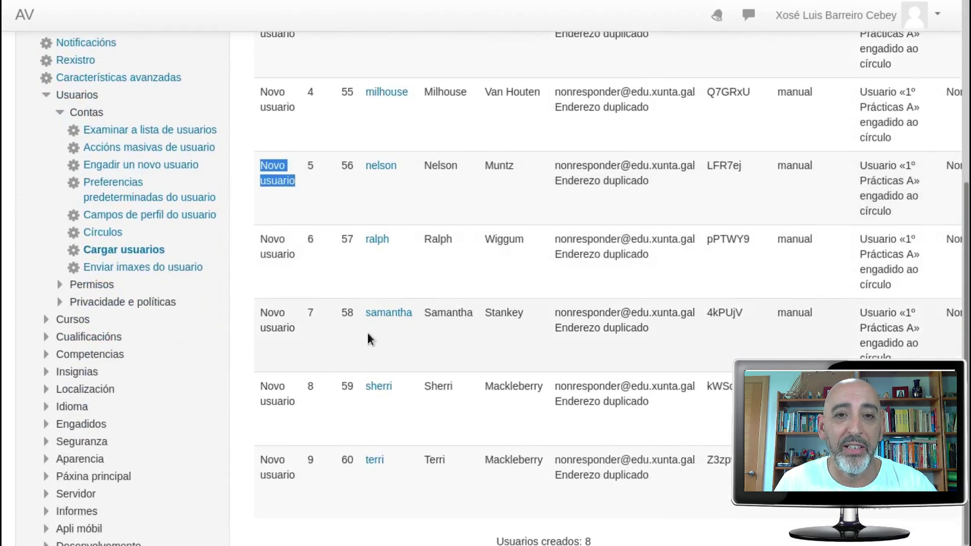
pyautogui.scroll(5, 367, 329)
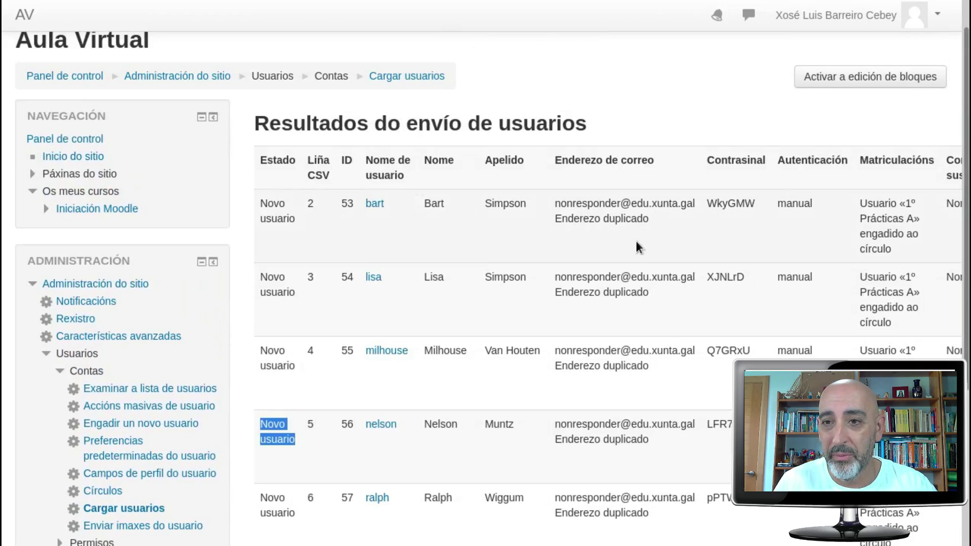
pyautogui.scroll(-2, 636, 241)
pyautogui.scroll(-2, 635, 241)
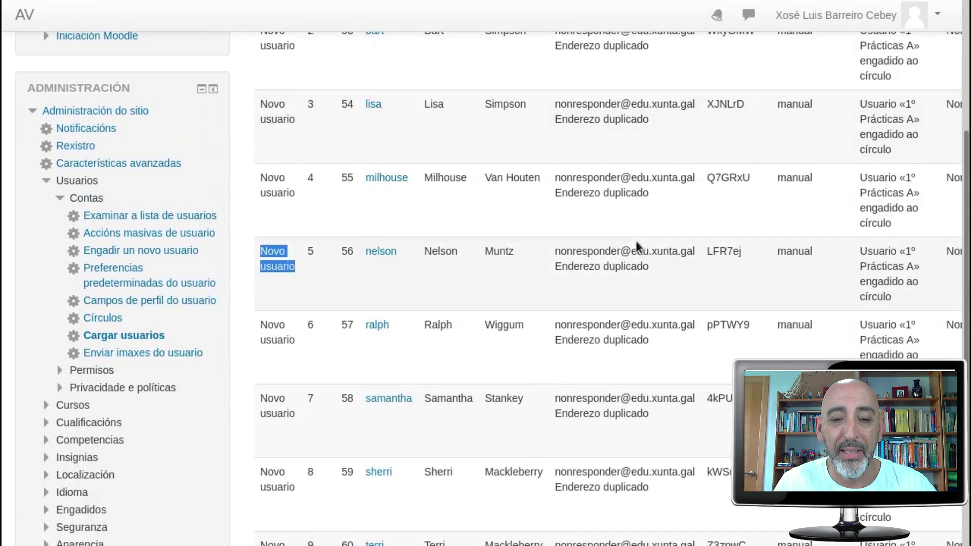
pyautogui.scroll(-6, 636, 240)
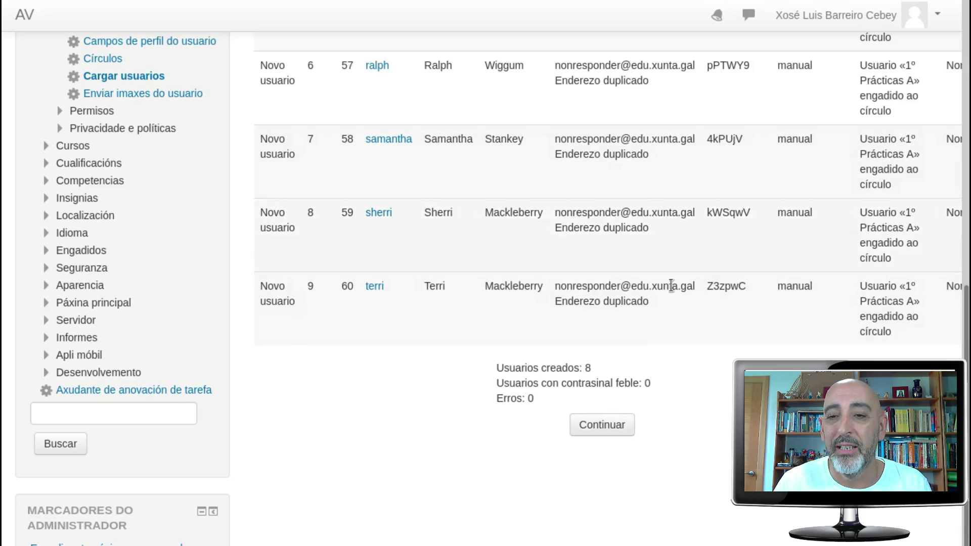
# Continue from the upload results to the Cargar usuarios form and bring the Contas options of the site administration into view.
pyautogui.click(602, 427)
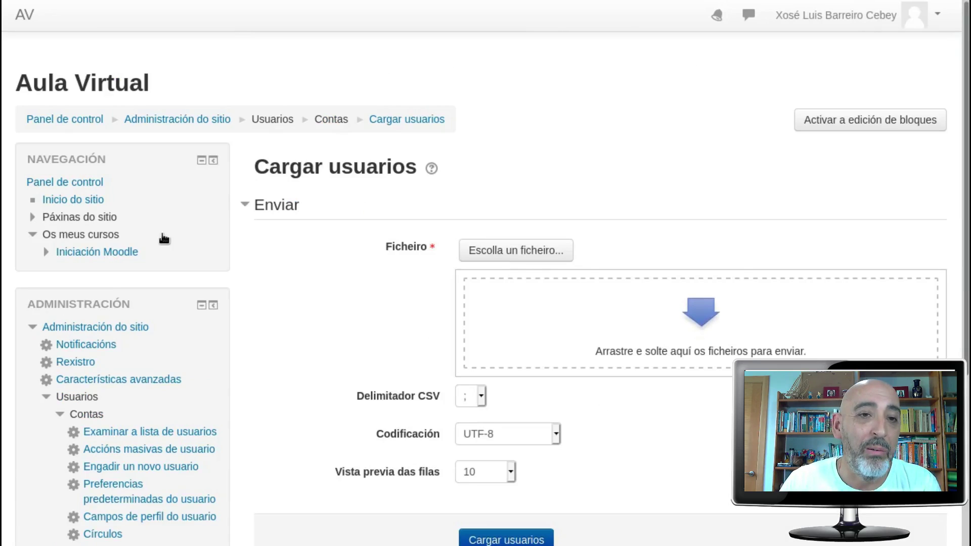
pyautogui.scroll(-3, 144, 232)
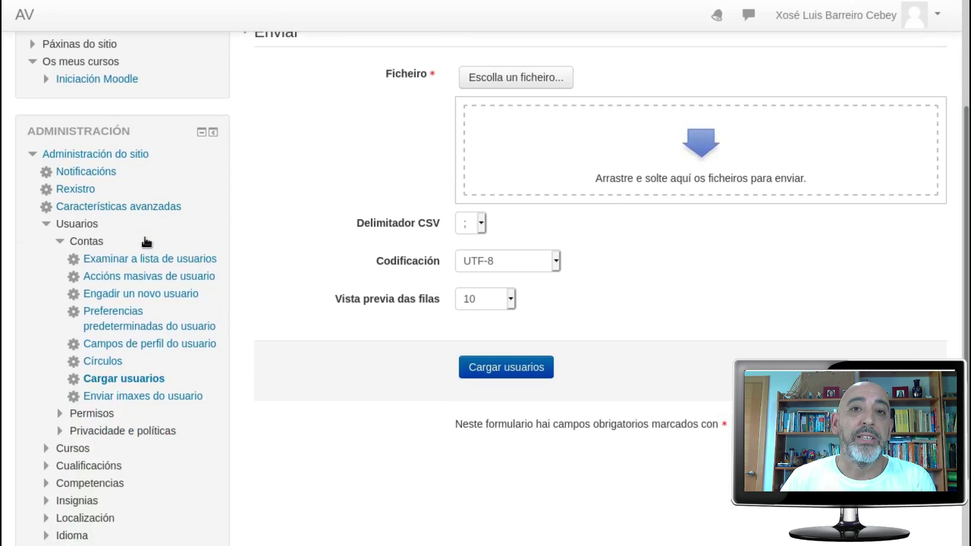